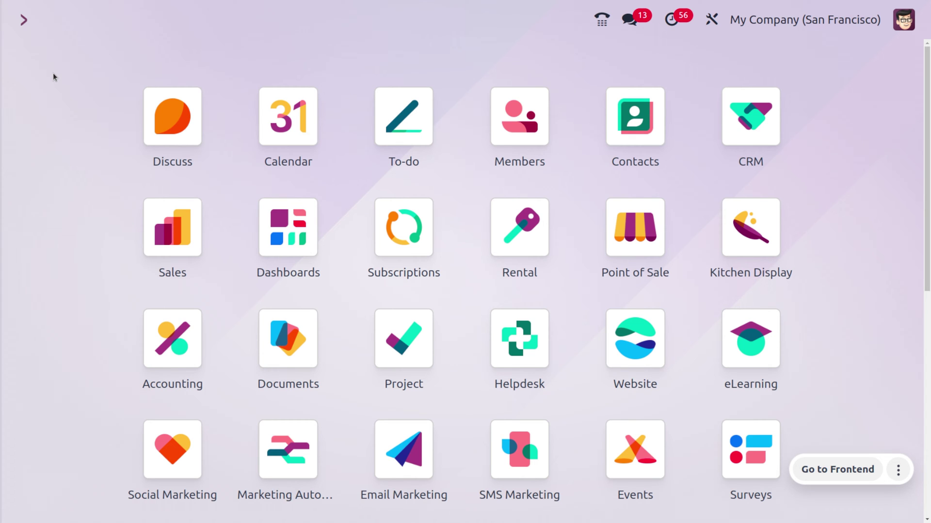
Open the Purchase settings and confirm Bill Control is set to Received quantities
{"action": "type", "text": "p"}
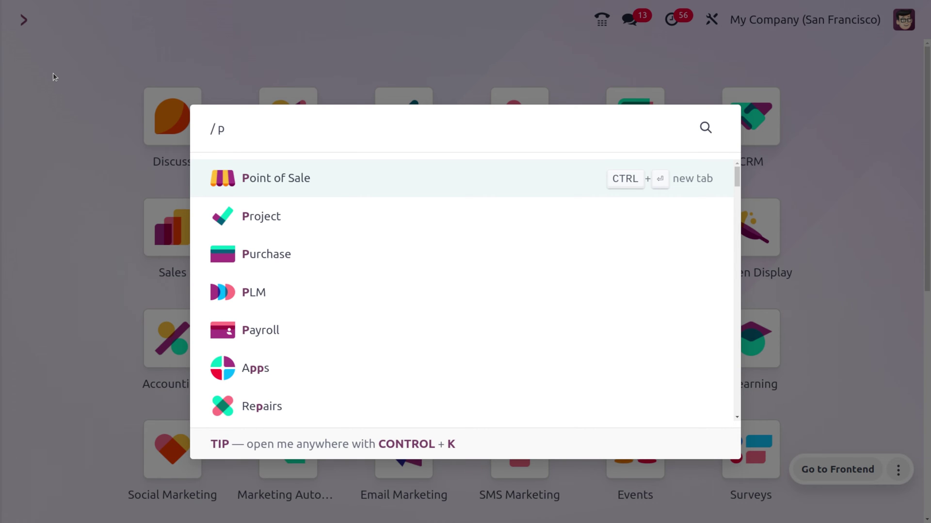
{"action": "type", "text": "u"}
{"action": "key", "text": "Return"}
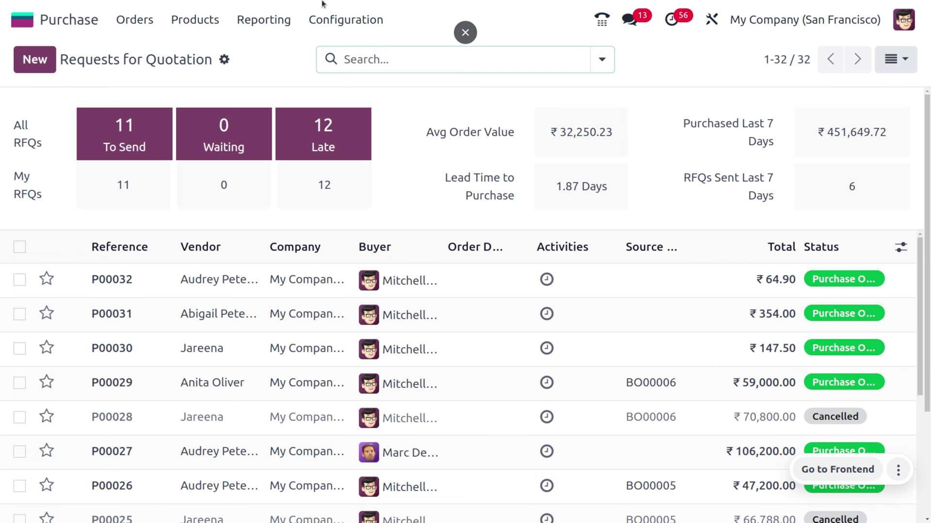
{"action": "left_click", "coordinate": [345, 25]}
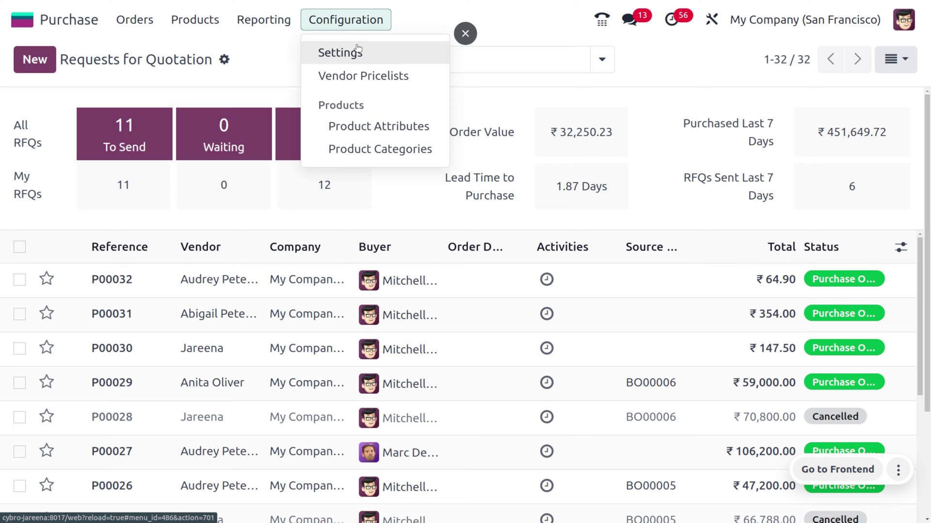
{"action": "left_click", "coordinate": [355, 52]}
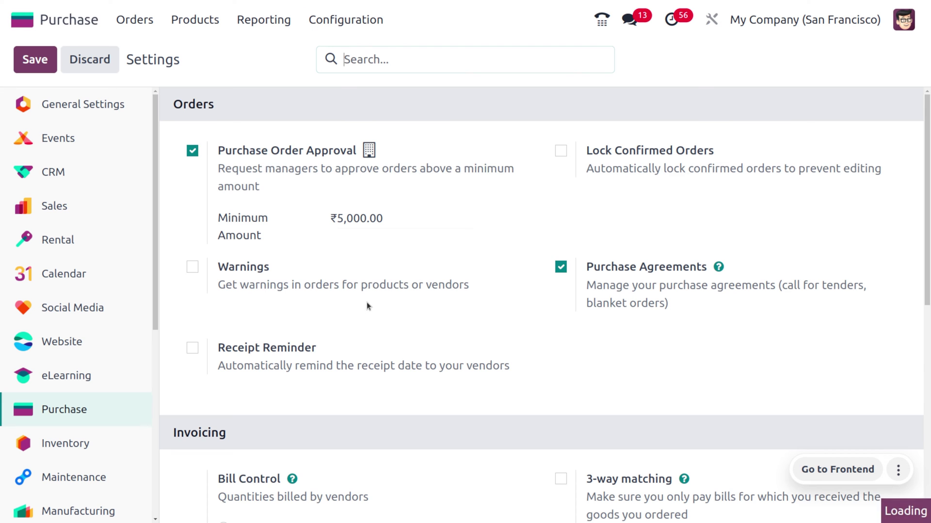
{"action": "scroll", "coordinate": [367, 303], "scroll_direction": "down", "scroll_amount": 5}
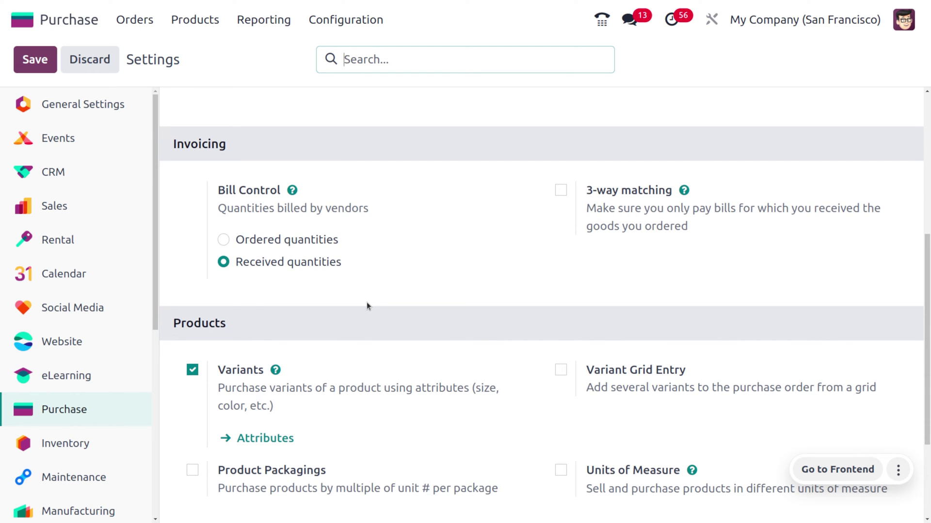
{"action": "scroll", "coordinate": [367, 306], "scroll_direction": "down", "scroll_amount": 1}
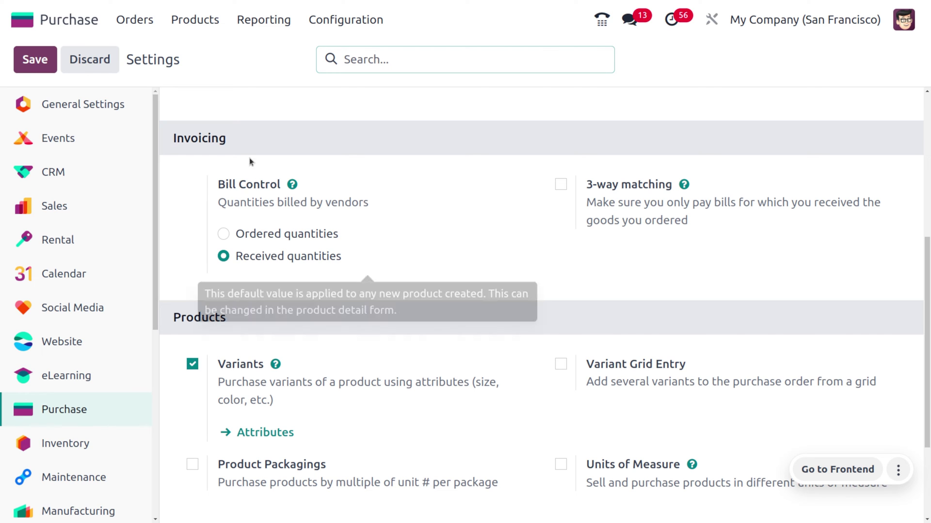
{"action": "left_click", "coordinate": [192, 23]}
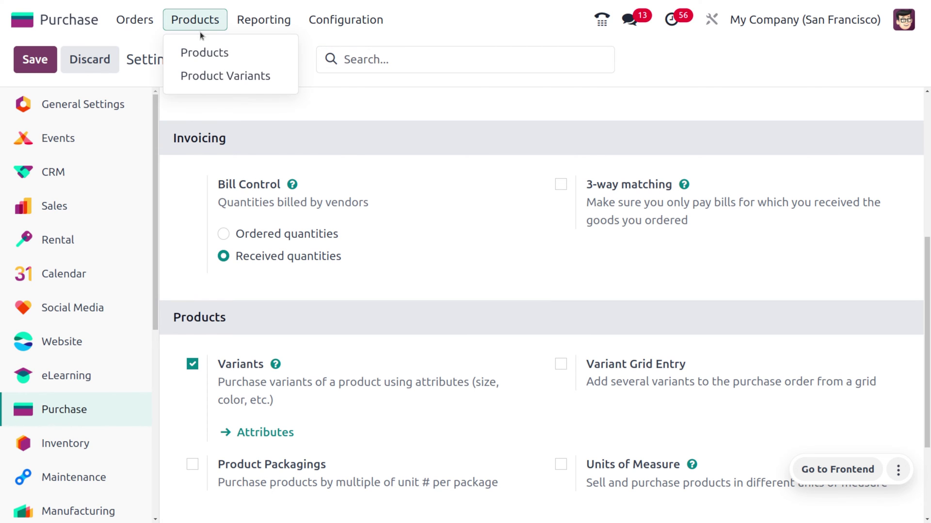
View Cheese Burger's purchase details, showing its Control Policy of received quantities
{"action": "left_click", "coordinate": [211, 51]}
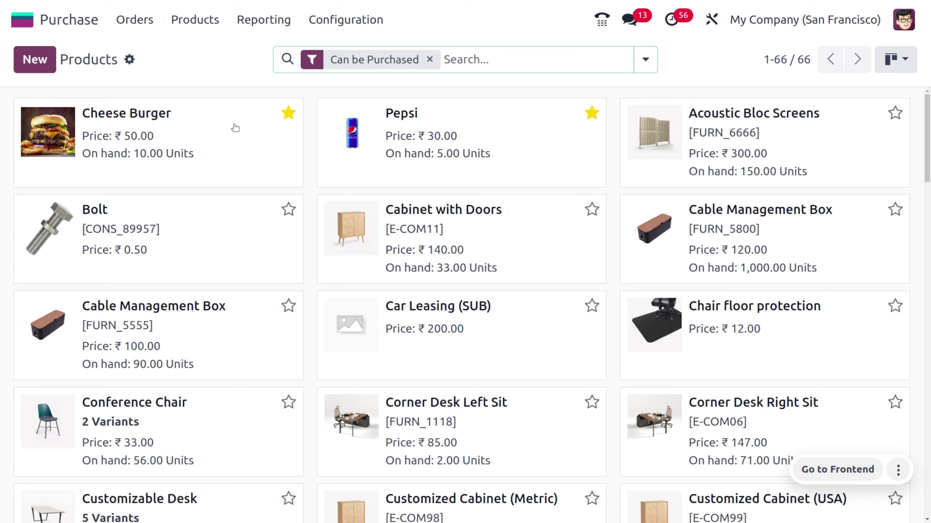
{"action": "left_click", "coordinate": [202, 155]}
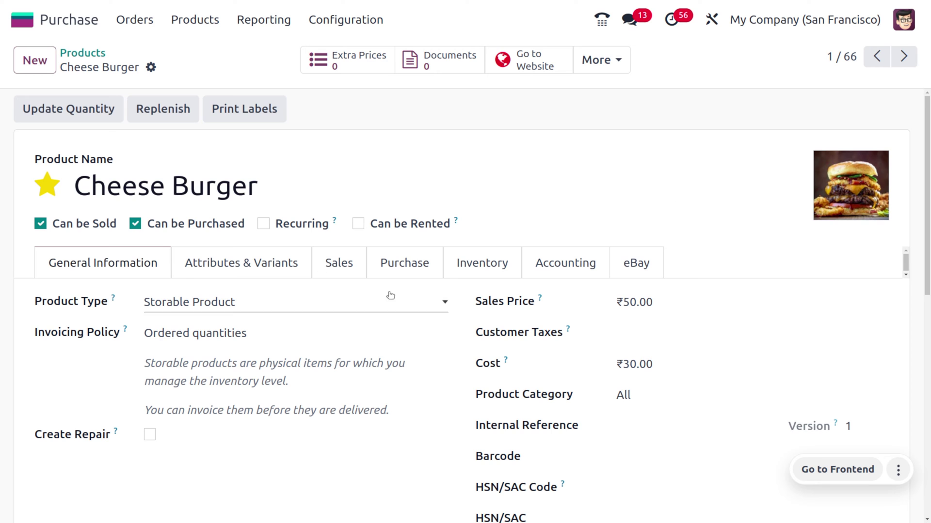
{"action": "left_click", "coordinate": [412, 266]}
{"action": "scroll", "coordinate": [386, 341], "scroll_direction": "down", "scroll_amount": 4}
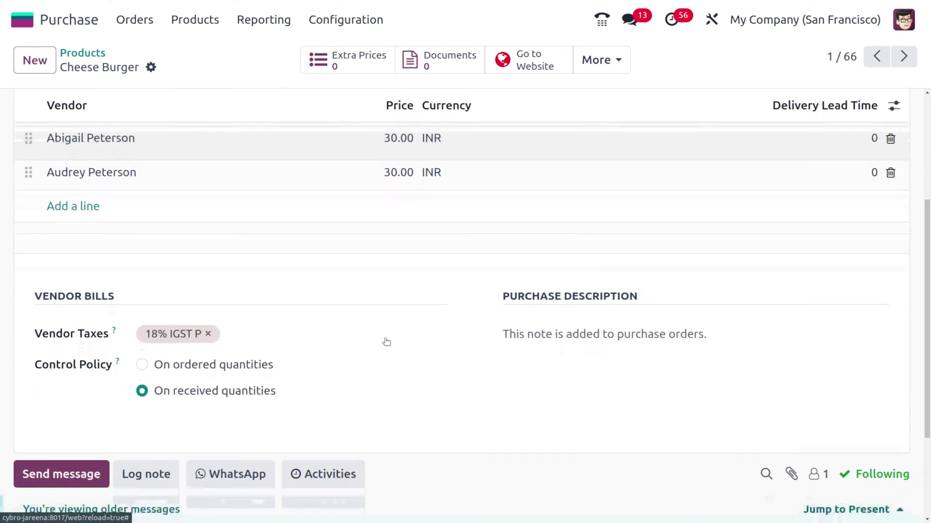
{"action": "scroll", "coordinate": [386, 342], "scroll_direction": "down", "scroll_amount": 2}
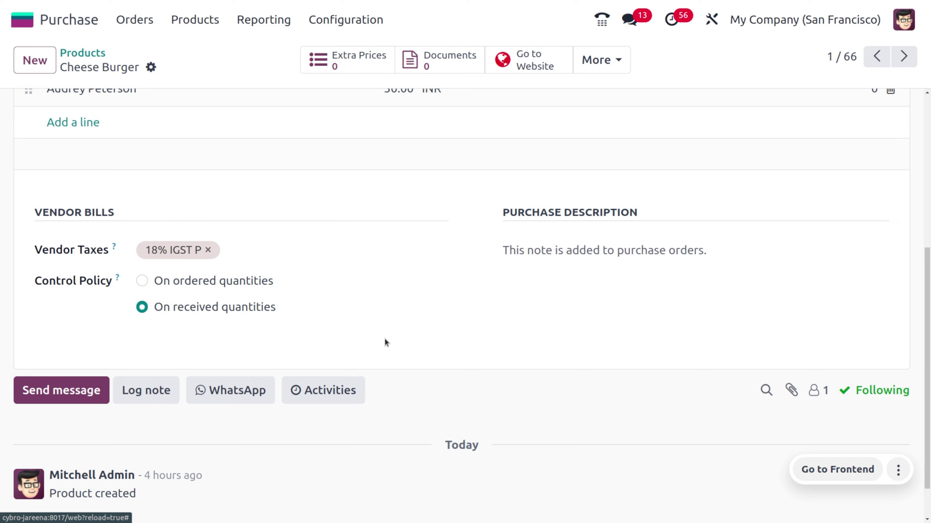
{"action": "scroll", "coordinate": [385, 338], "scroll_direction": "up", "scroll_amount": 6}
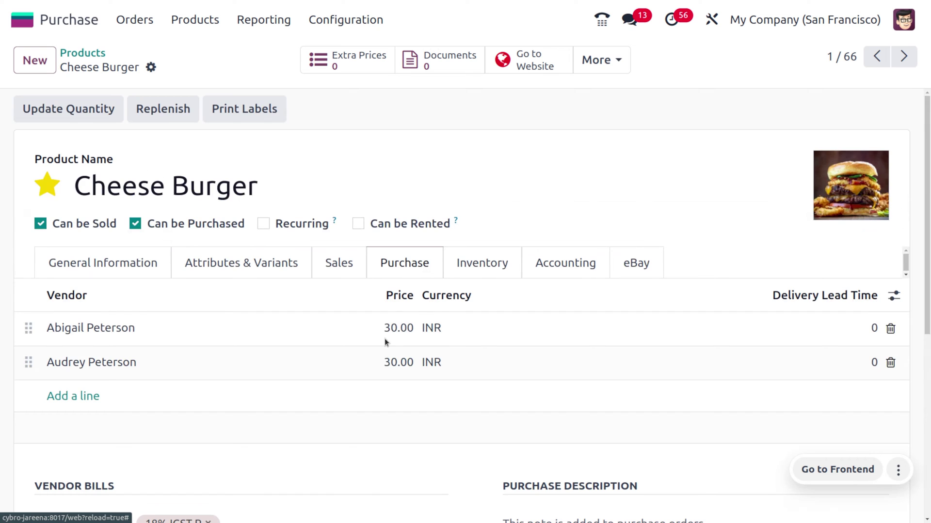
{"action": "scroll", "coordinate": [387, 342], "scroll_direction": "down", "scroll_amount": 2}
{"action": "scroll", "coordinate": [387, 342], "scroll_direction": "down", "scroll_amount": 3}
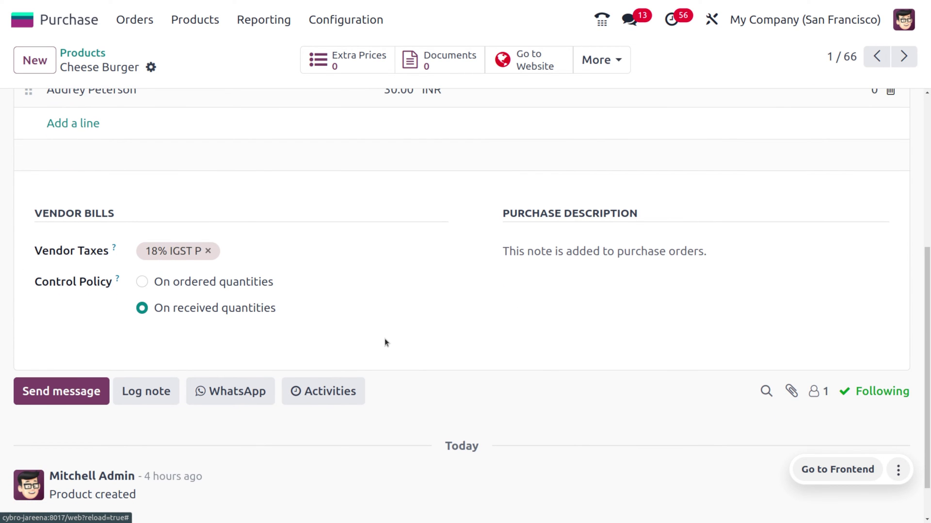
{"action": "scroll", "coordinate": [385, 338], "scroll_direction": "up", "scroll_amount": 6}
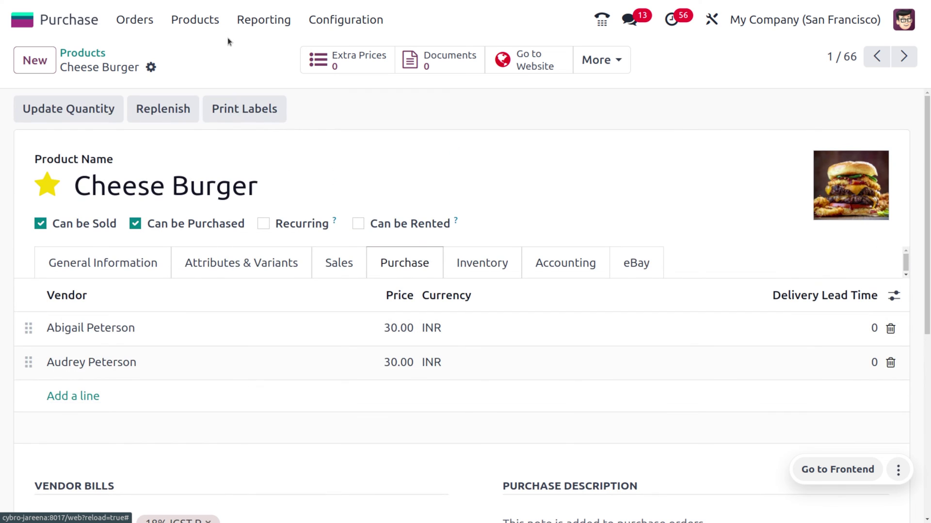
View Pepsi's purchase details, billed on ordered quantities, with two vendors at 25.00 INR
{"action": "left_click", "coordinate": [209, 27]}
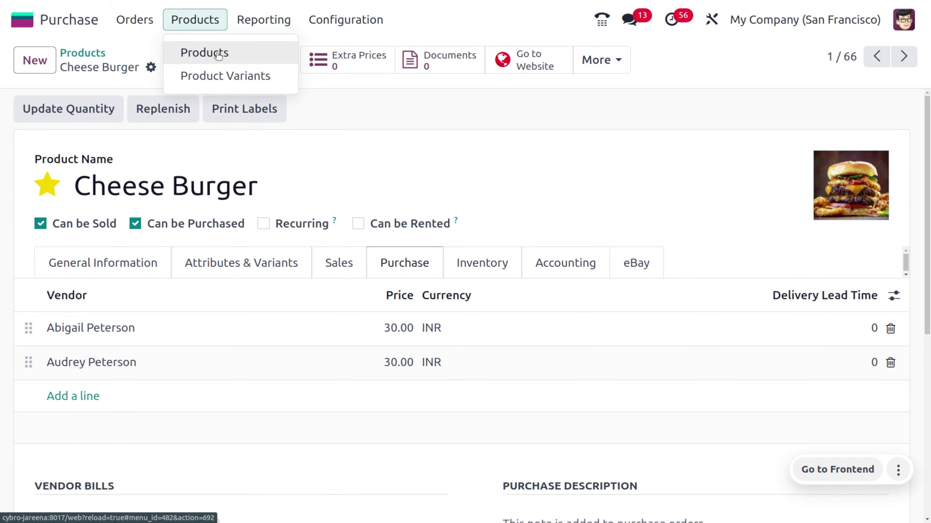
{"action": "left_click", "coordinate": [218, 55]}
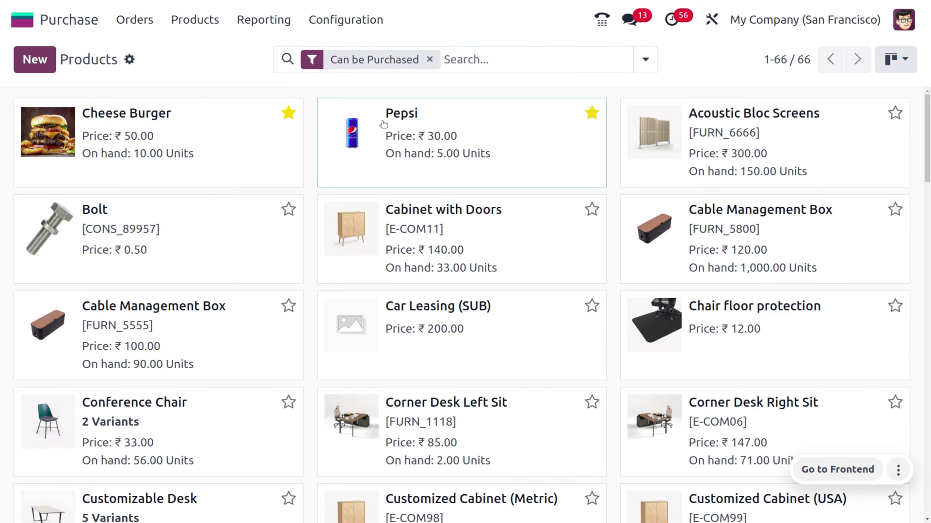
{"action": "left_click", "coordinate": [383, 124]}
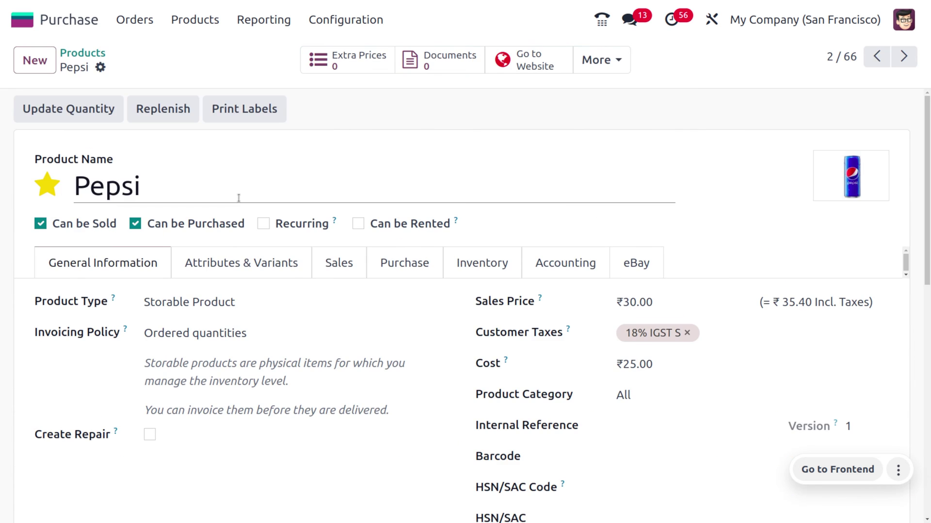
{"action": "left_click", "coordinate": [396, 276]}
{"action": "scroll", "coordinate": [322, 326], "scroll_direction": "down", "scroll_amount": 5}
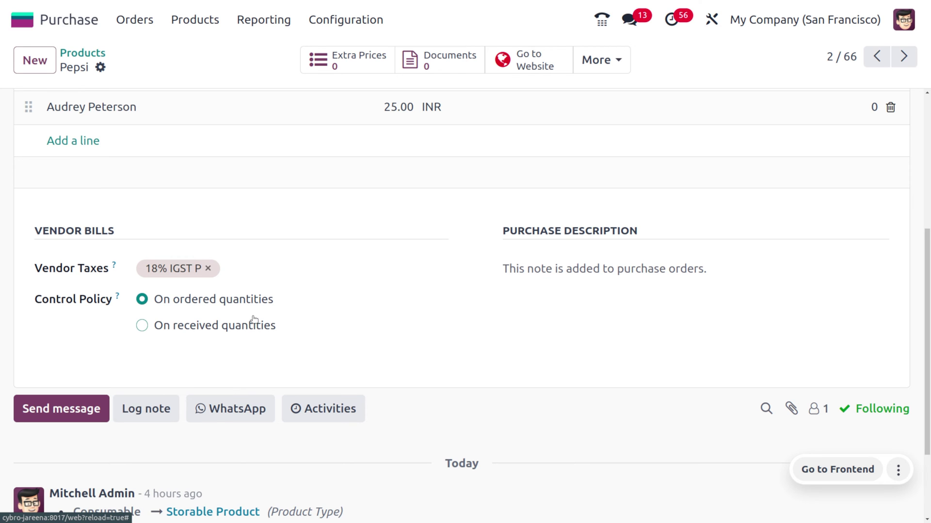
{"action": "scroll", "coordinate": [254, 319], "scroll_direction": "up", "scroll_amount": 5}
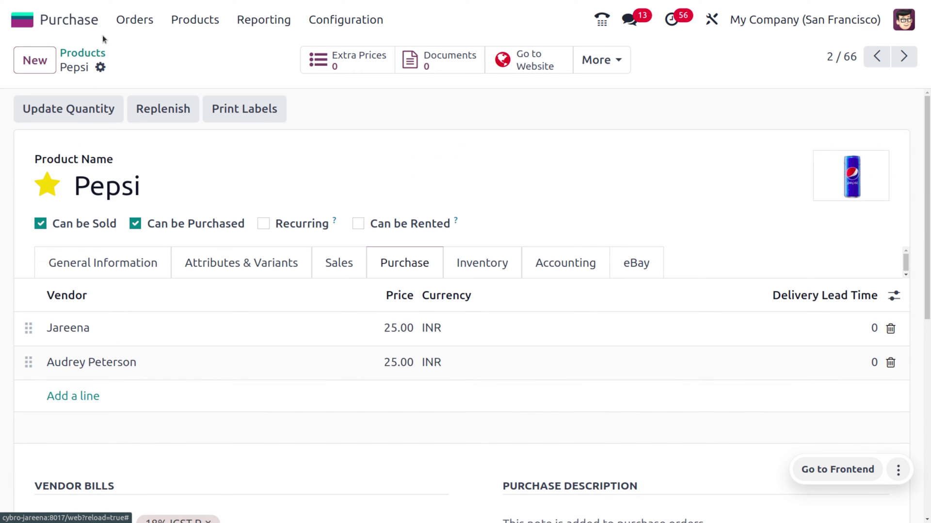
{"action": "left_click", "coordinate": [124, 21]}
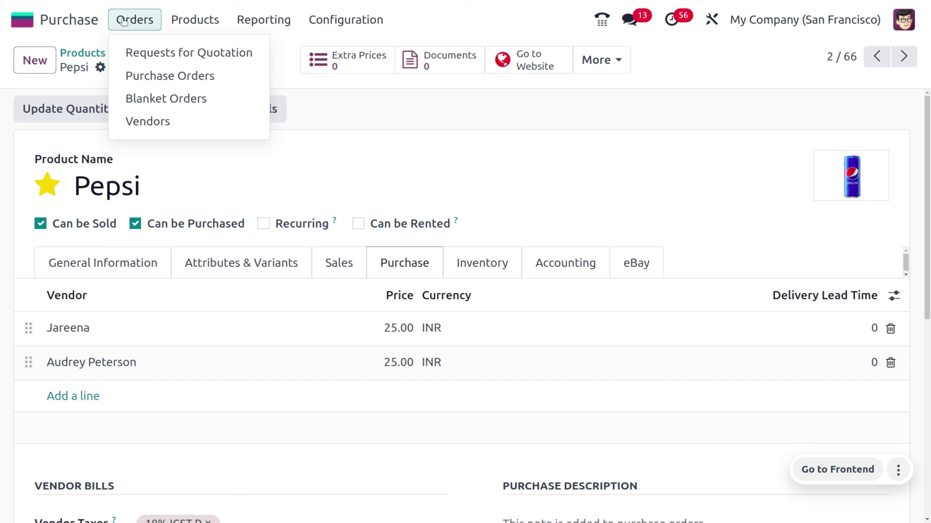
Start a new request for quotation with Azure Interior as the vendor
{"action": "left_click", "coordinate": [154, 53]}
{"action": "left_click", "coordinate": [35, 59]}
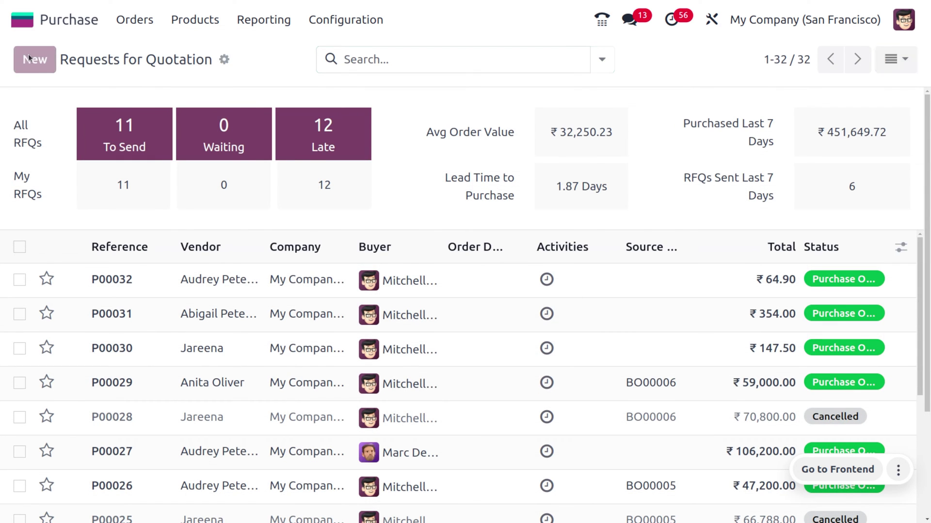
{"action": "left_click", "coordinate": [194, 224]}
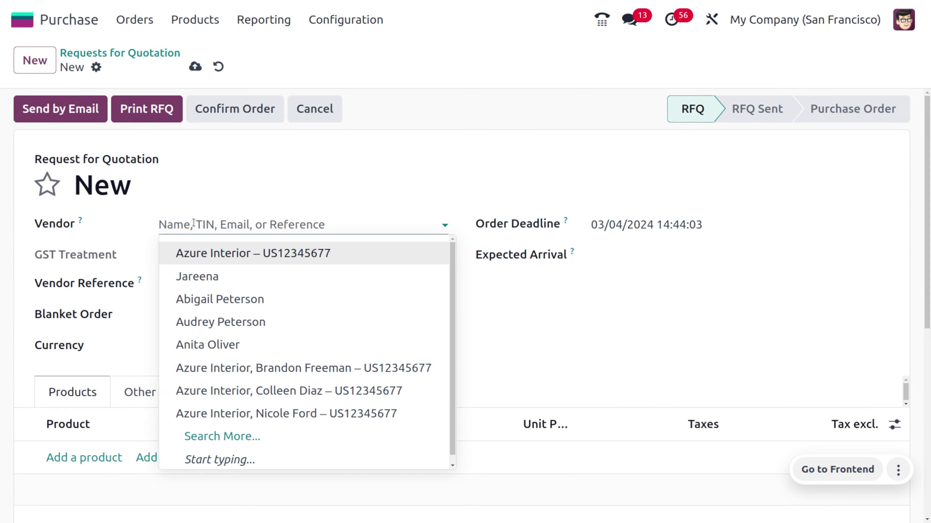
{"action": "key", "text": "Escape"}
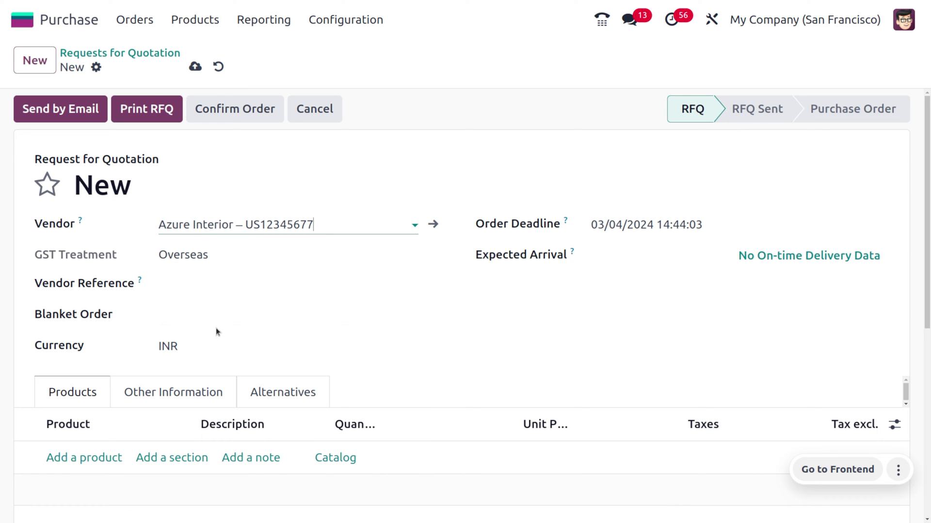
{"action": "scroll", "coordinate": [227, 282], "scroll_direction": "down", "scroll_amount": 3}
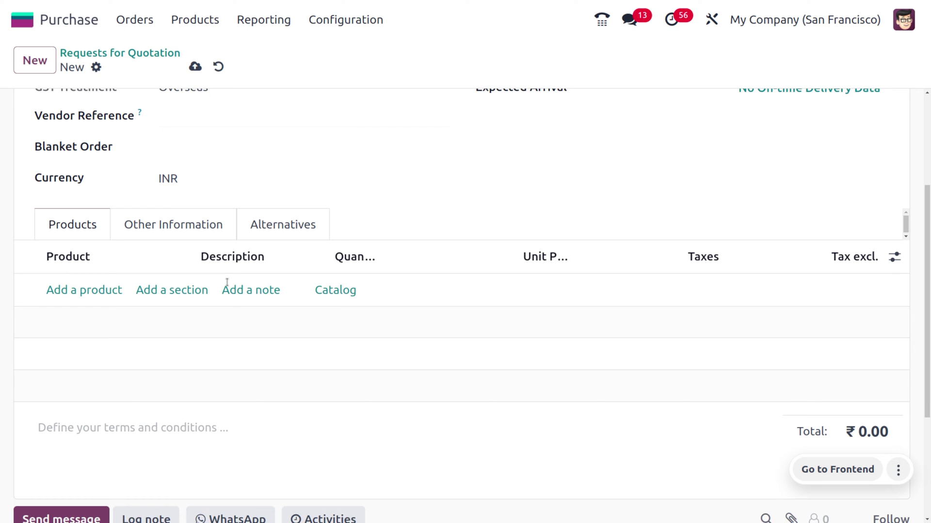
Add one Pepsi at 25.00 and save the quotation as P00033
{"action": "left_click", "coordinate": [78, 296]}
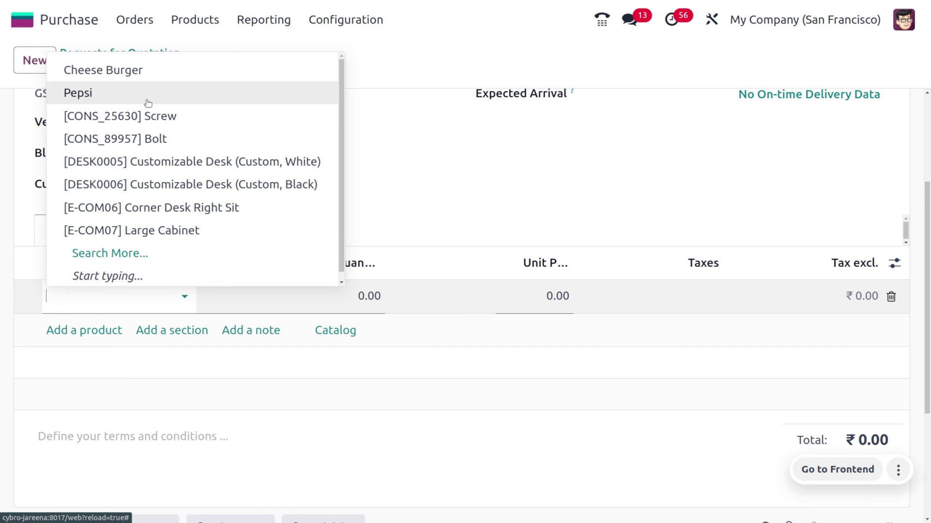
{"action": "left_click", "coordinate": [148, 103]}
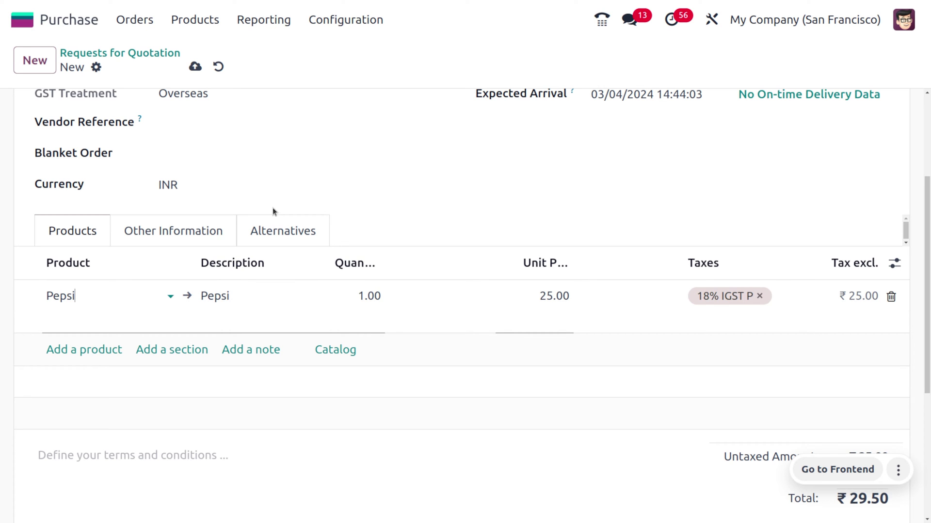
{"action": "scroll", "coordinate": [273, 212], "scroll_direction": "up", "scroll_amount": 3}
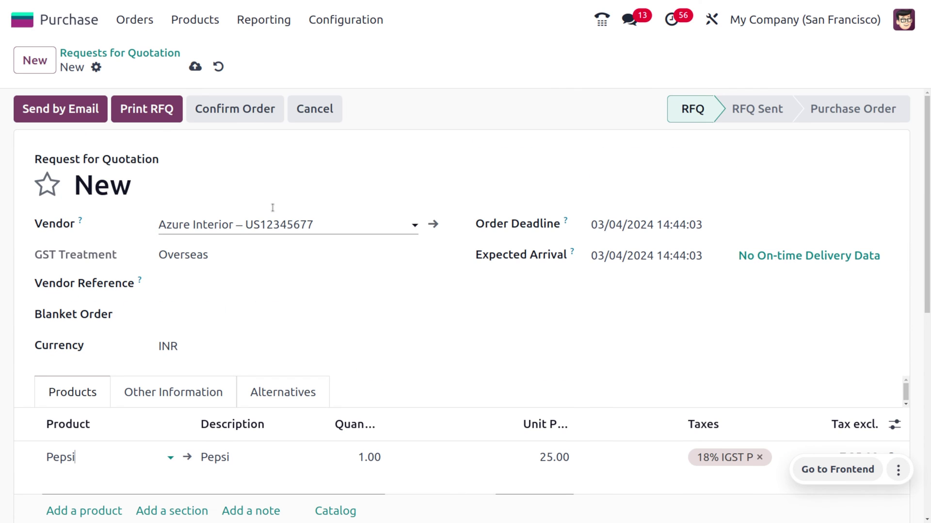
{"action": "left_click", "coordinate": [194, 66]}
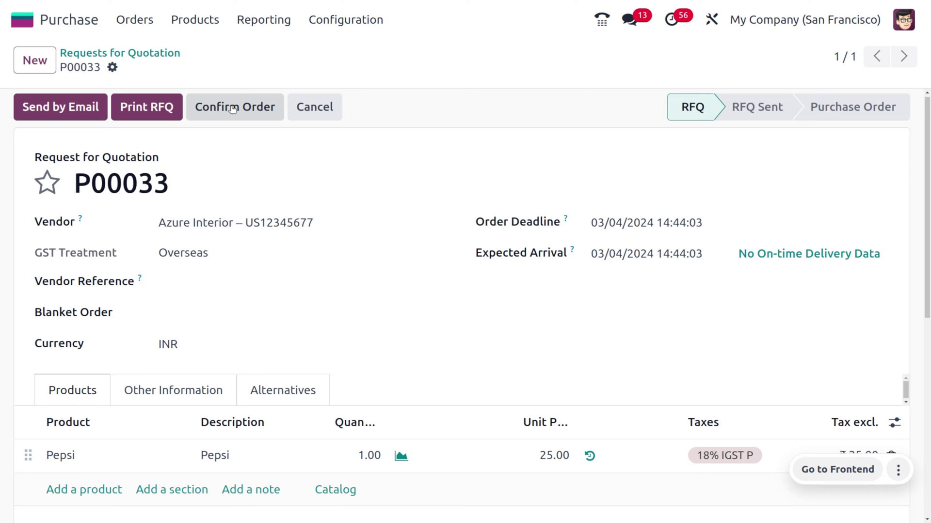
{"action": "scroll", "coordinate": [206, 269], "scroll_direction": "down", "scroll_amount": 3}
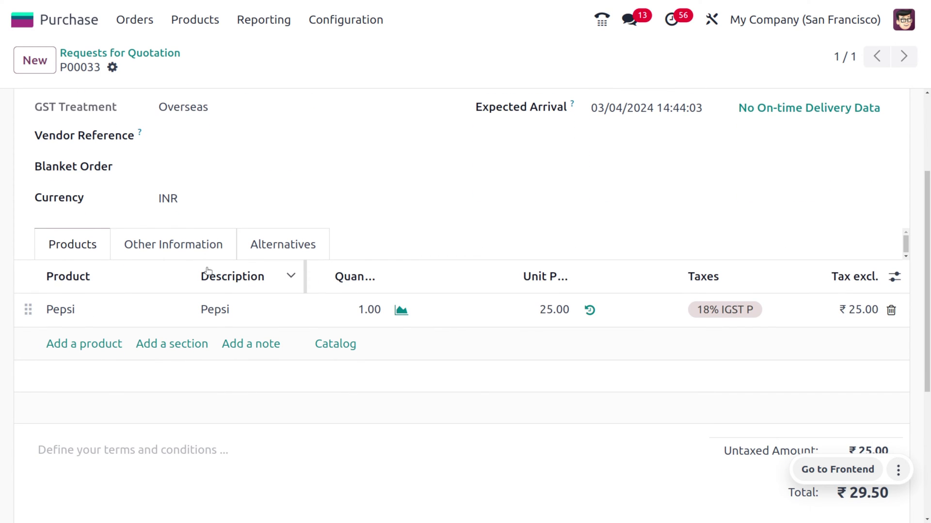
{"action": "scroll", "coordinate": [207, 270], "scroll_direction": "down", "scroll_amount": 1}
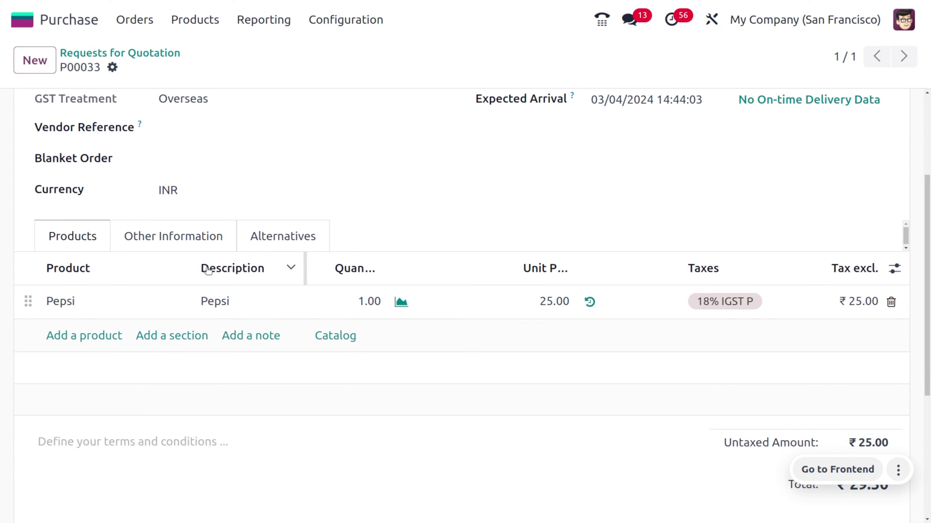
{"action": "scroll", "coordinate": [207, 270], "scroll_direction": "up", "scroll_amount": 3}
Confirm P00033 and create its draft bill, which fails to post without a bill date
{"action": "left_click", "coordinate": [209, 108]}
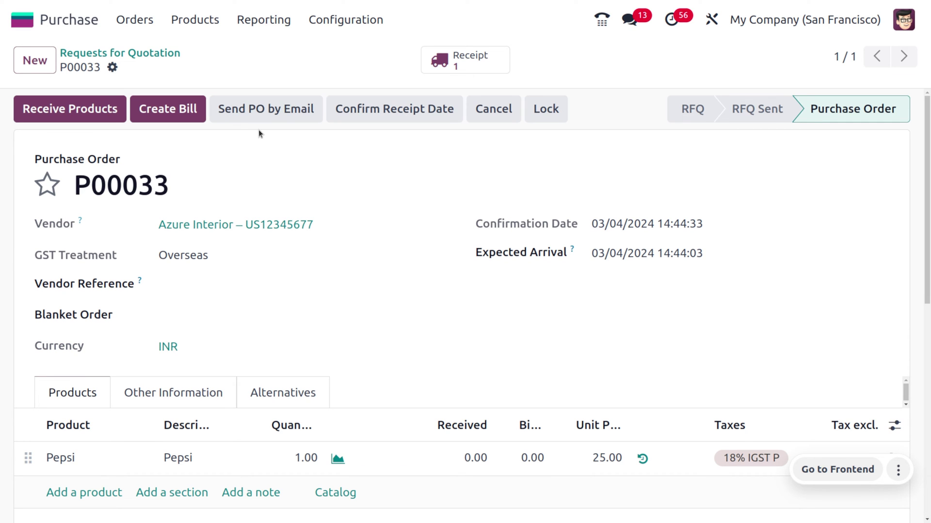
{"action": "left_click", "coordinate": [186, 112]}
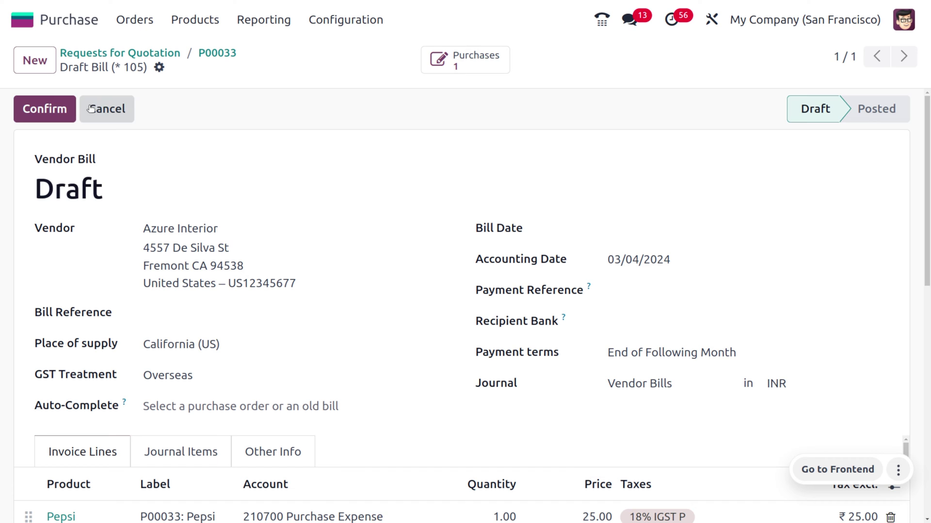
{"action": "left_click", "coordinate": [43, 107]}
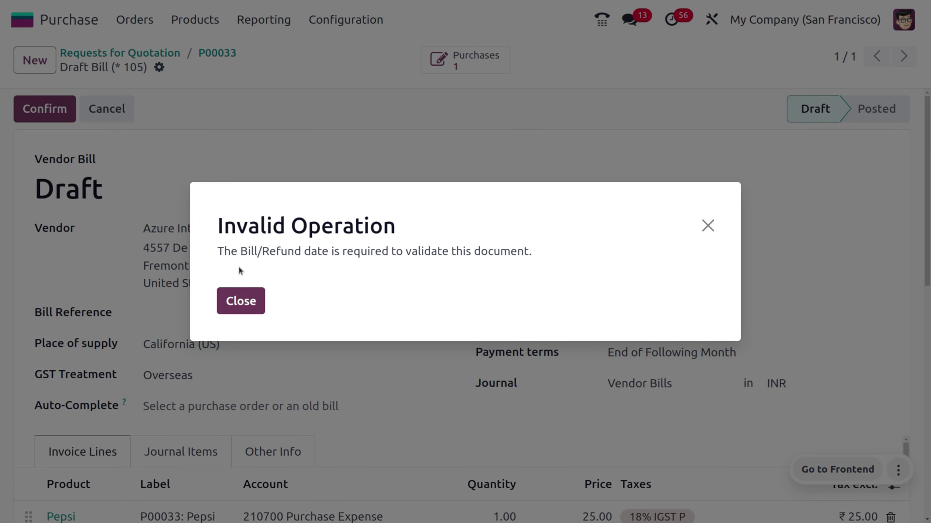
Set the bill date to 03/04/2024 and post bill BILL/2024/03/0004
{"action": "left_click", "coordinate": [256, 298]}
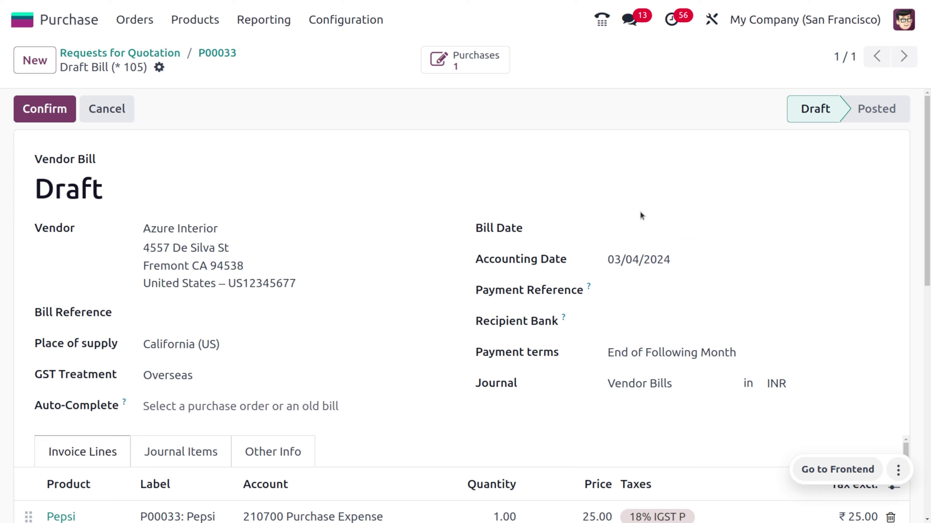
{"action": "left_click", "coordinate": [649, 226]}
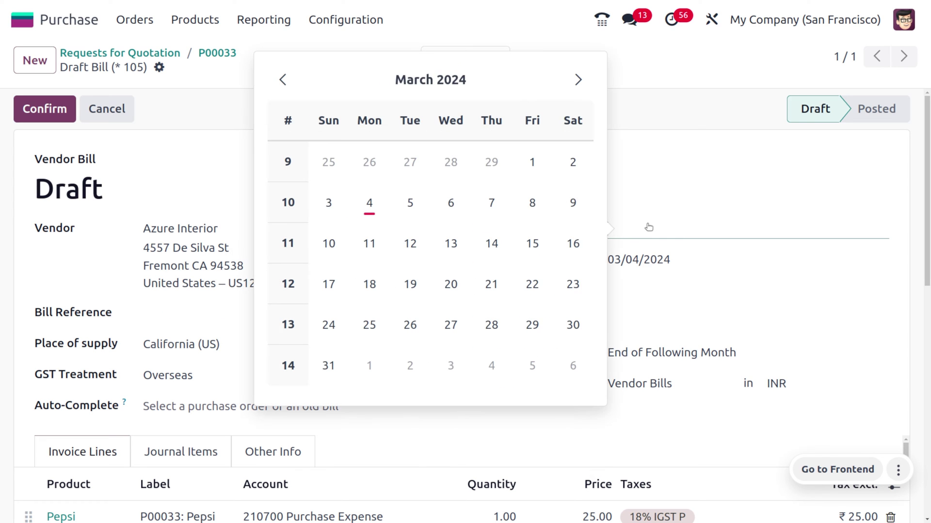
{"action": "left_click", "coordinate": [375, 202]}
{"action": "left_click", "coordinate": [55, 107]}
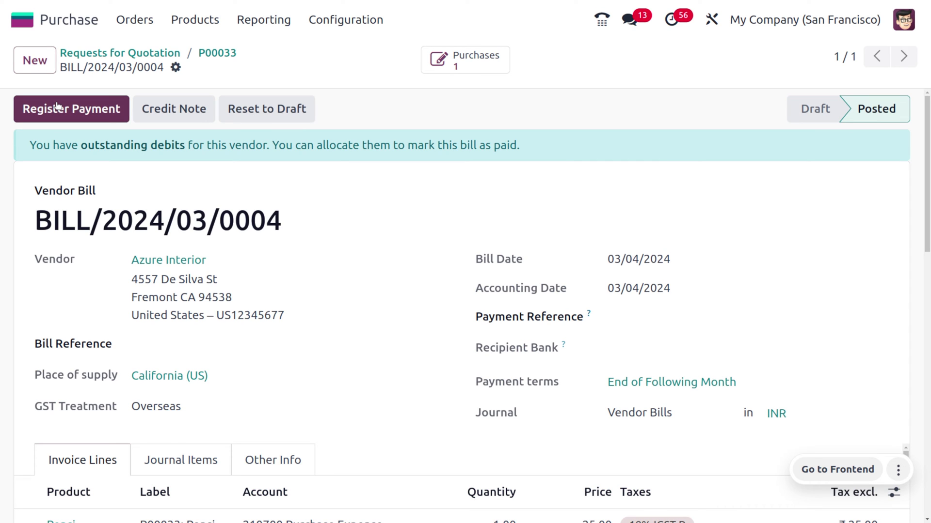
Register the ₹29.50 payment on the Pepsi bill and return to P00033
{"action": "left_click", "coordinate": [58, 107]}
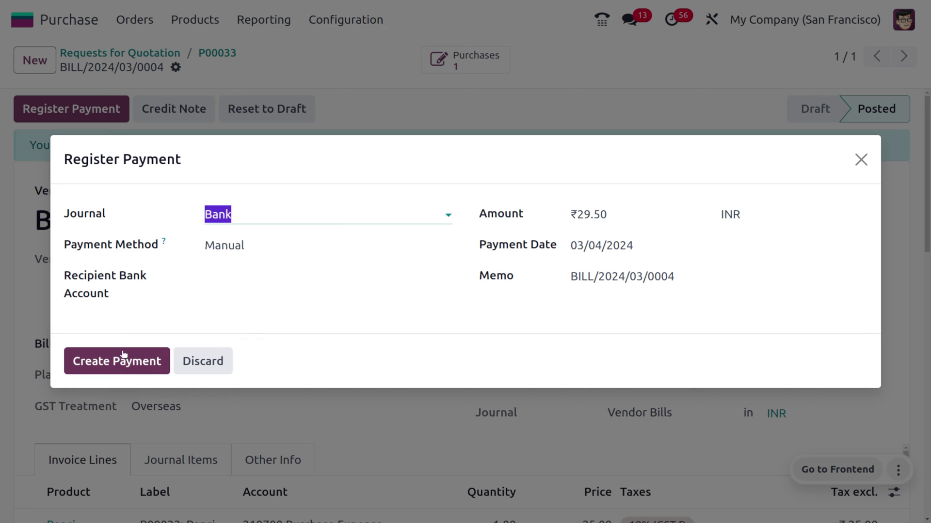
{"action": "left_click", "coordinate": [130, 364]}
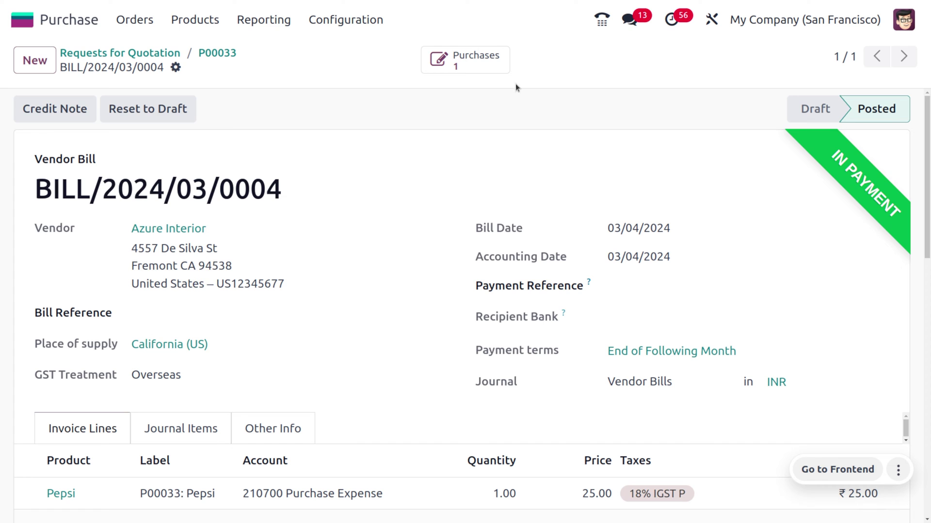
{"action": "left_click", "coordinate": [497, 62]}
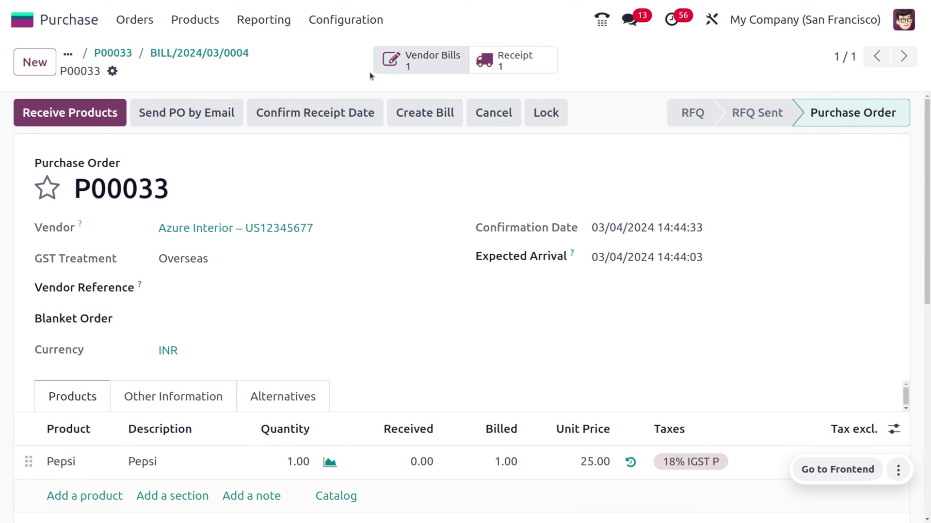
Validate receipt WH/IN/00019 for one Pepsi and return to the bill
{"action": "left_click", "coordinate": [76, 105]}
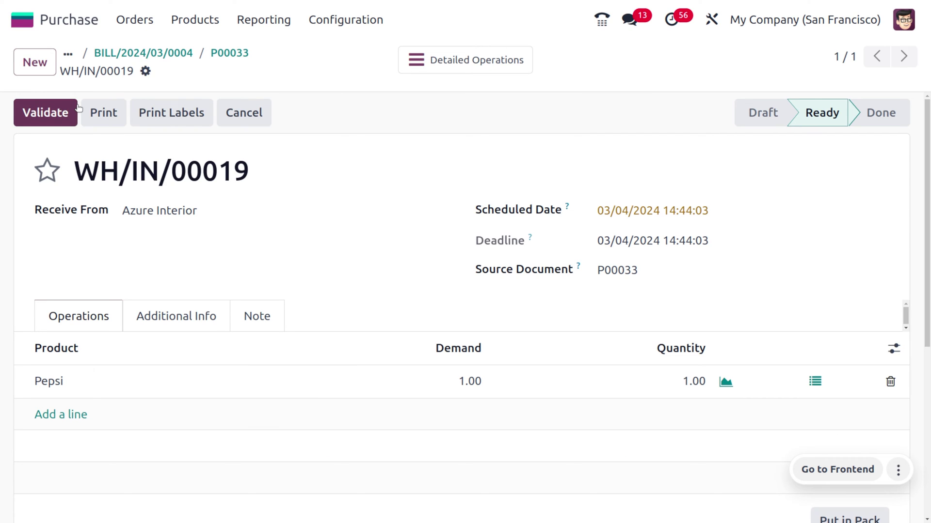
{"action": "left_click", "coordinate": [40, 111]}
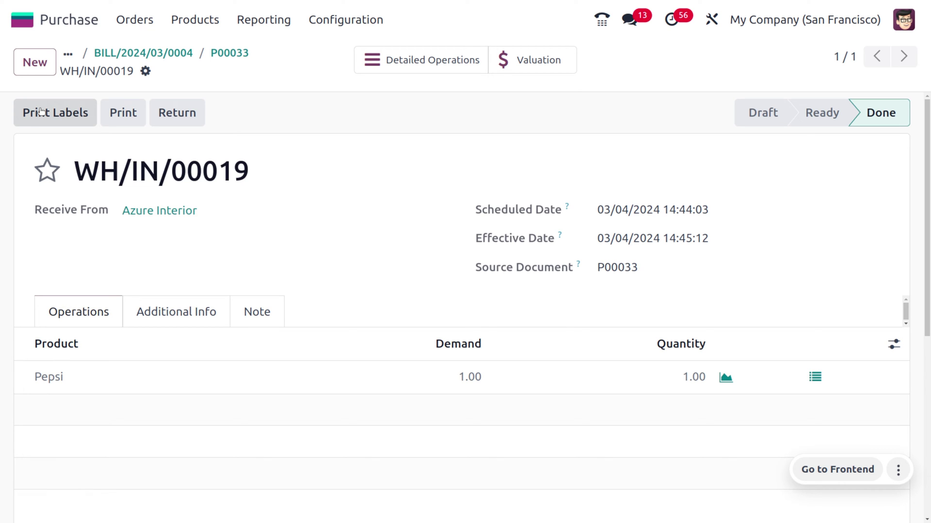
{"action": "left_click", "coordinate": [121, 54]}
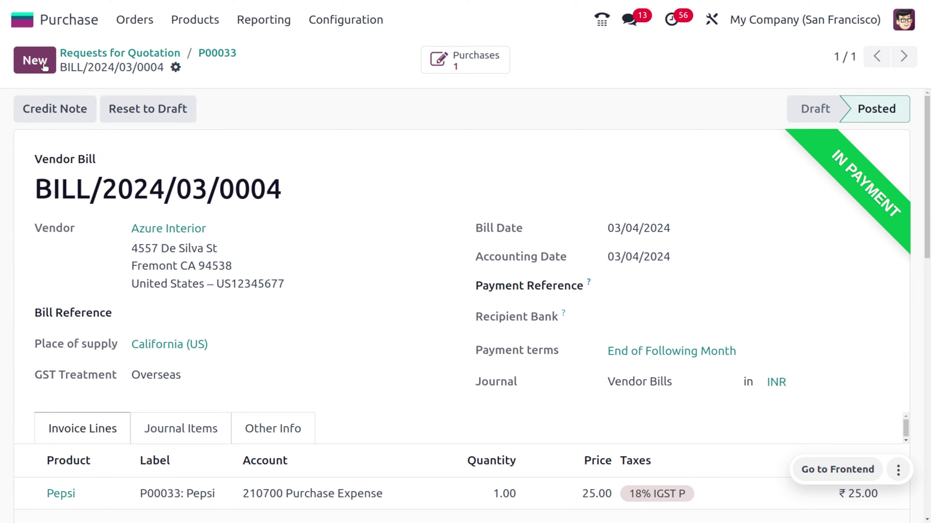
Create a new request for quotation with a vendor and a Cheese Burger line, and save it
{"action": "left_click", "coordinate": [77, 55]}
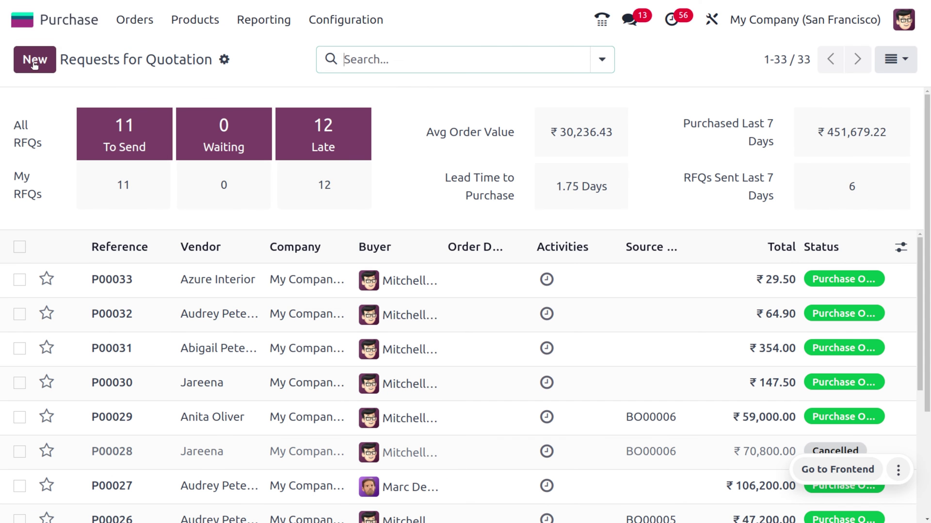
{"action": "left_click", "coordinate": [34, 62]}
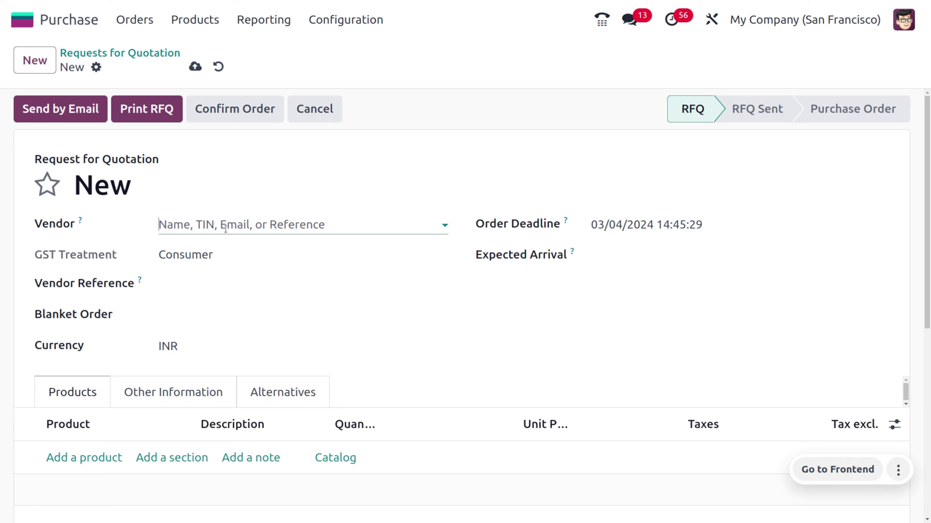
{"action": "left_click", "coordinate": [225, 228]}
{"action": "key", "text": "Escape"}
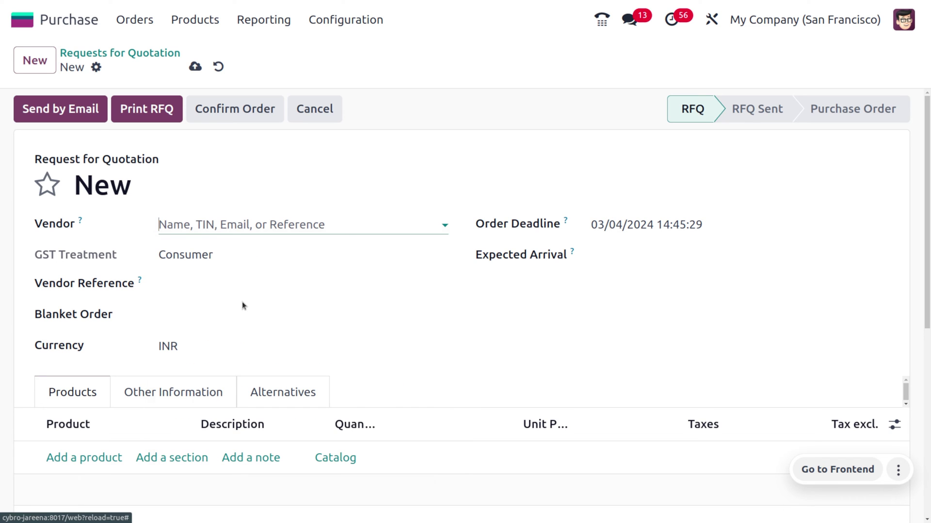
{"action": "left_click", "coordinate": [83, 460]}
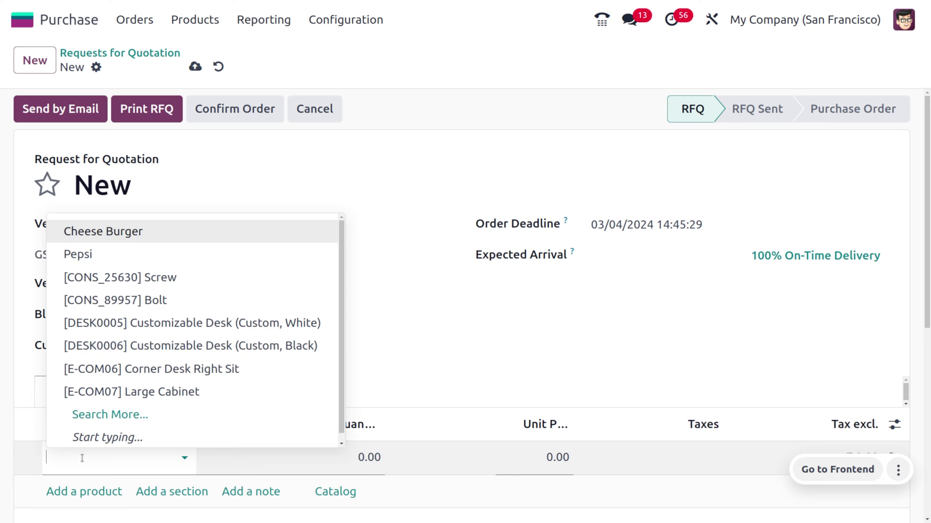
{"action": "left_click", "coordinate": [141, 240]}
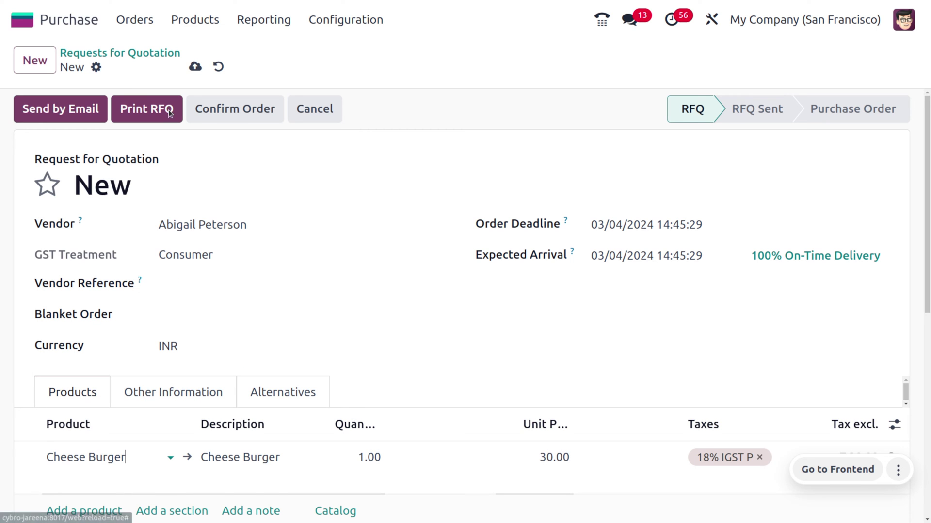
{"action": "left_click", "coordinate": [194, 67]}
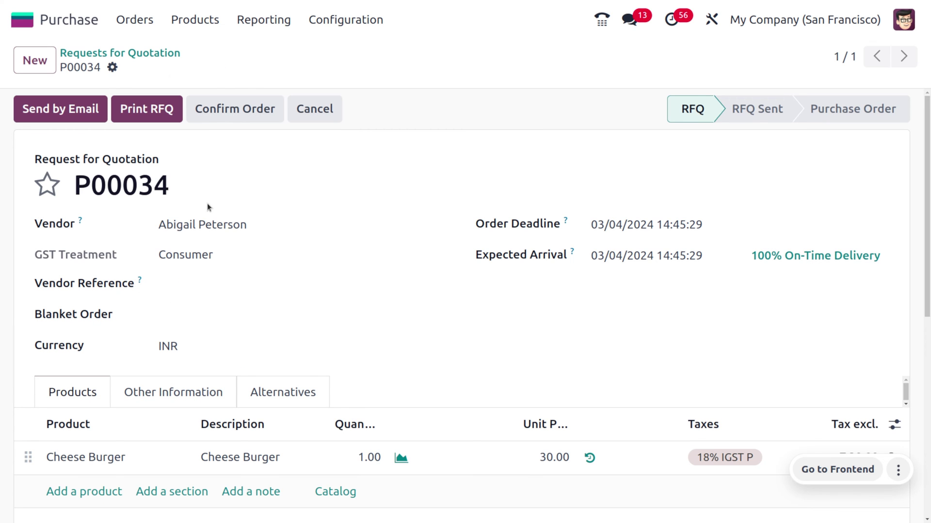
Set the Cheese Burger quantity to 5, save, and confirm P00034 as a purchase order
{"action": "left_click", "coordinate": [362, 458]}
{"action": "type", "text": "5"}
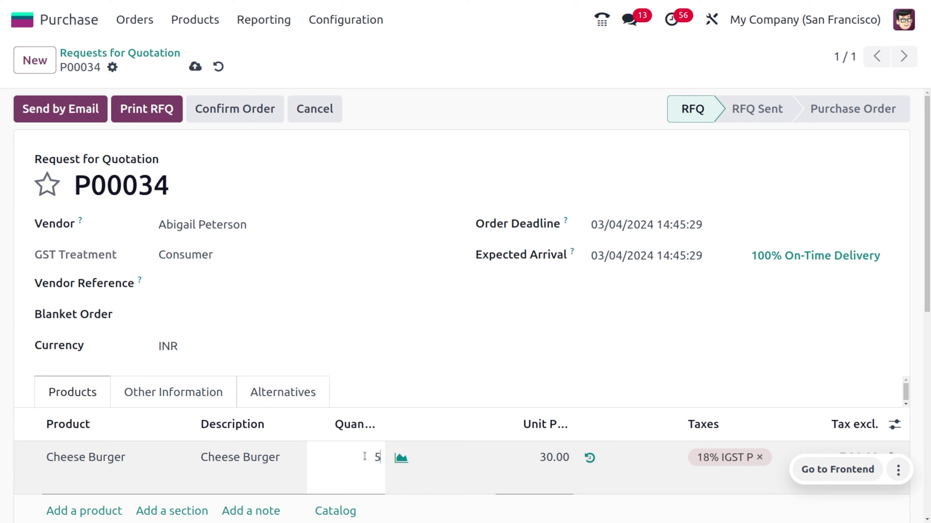
{"action": "left_click", "coordinate": [195, 67]}
{"action": "left_click", "coordinate": [246, 115]}
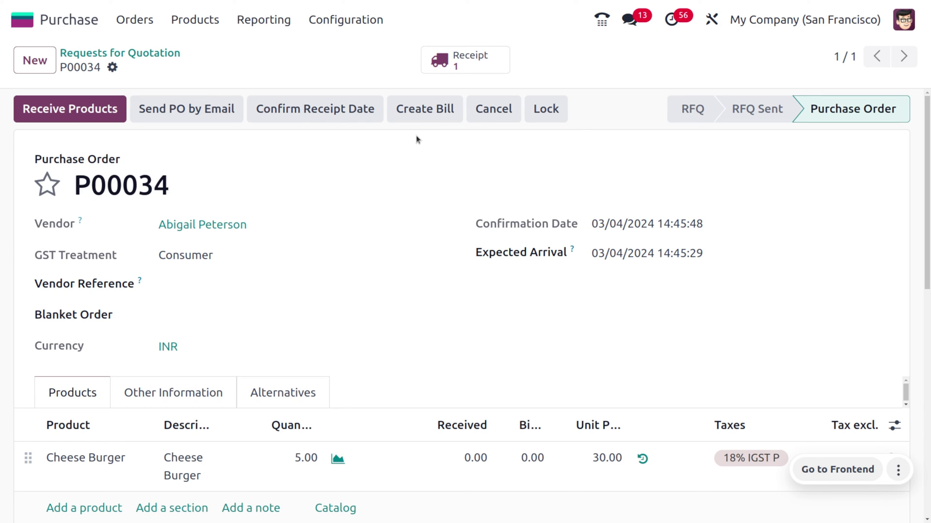
Try billing P00034 before receipt, dismiss the no-invoiceable-line error, and open receipt WH/IN/00020
{"action": "left_click", "coordinate": [416, 106]}
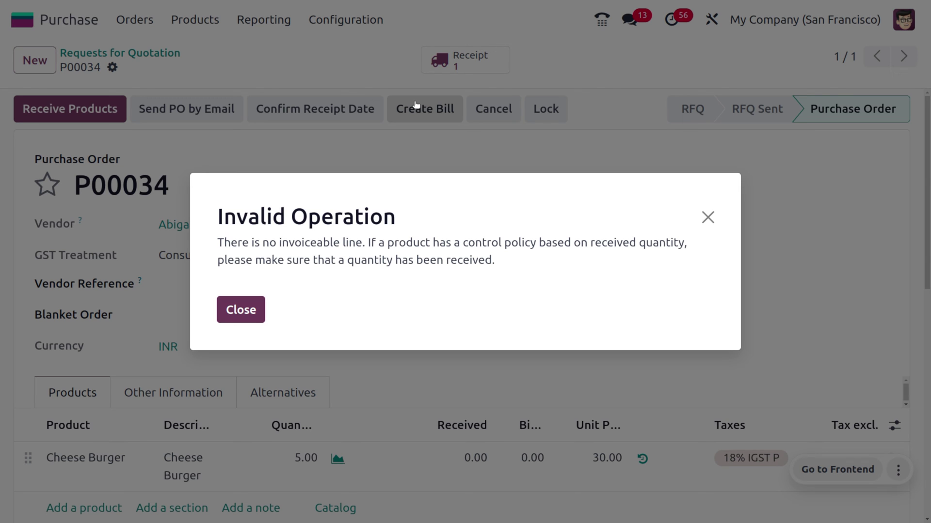
{"action": "left_click", "coordinate": [235, 309]}
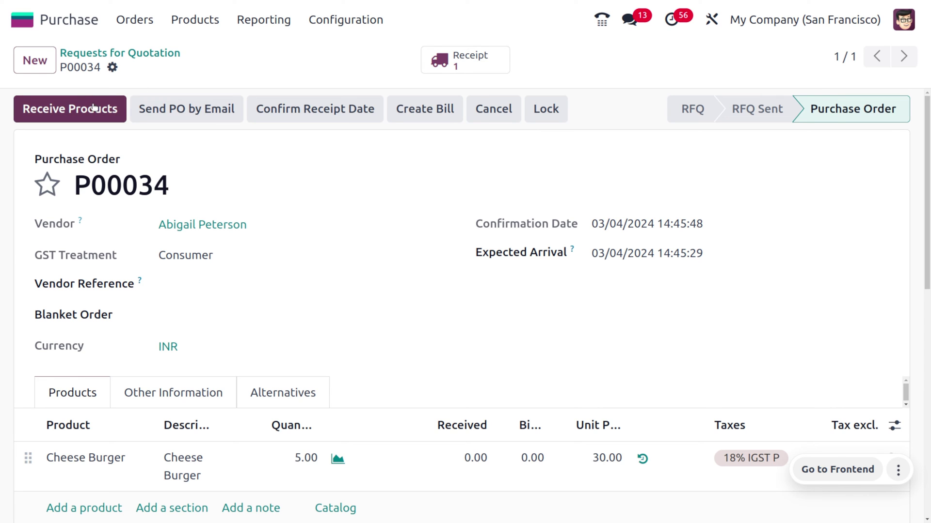
{"action": "left_click", "coordinate": [93, 108]}
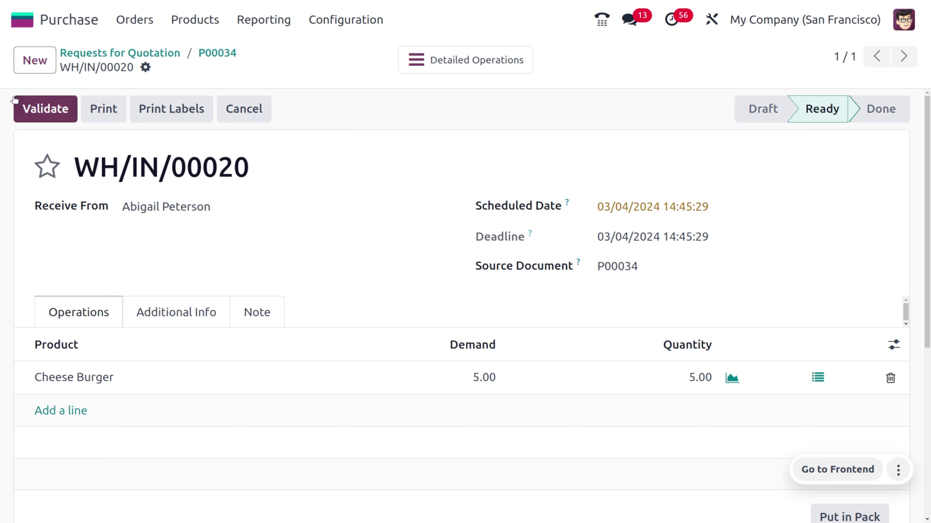
Validate receipt WH/IN/00020 for 5 Cheese Burgers and return to P00034
{"action": "left_click", "coordinate": [40, 109]}
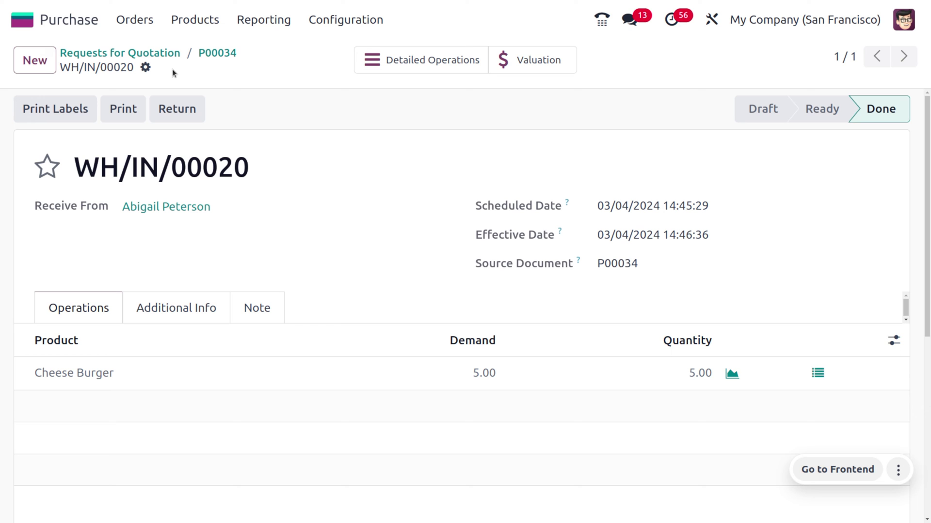
{"action": "left_click", "coordinate": [224, 58]}
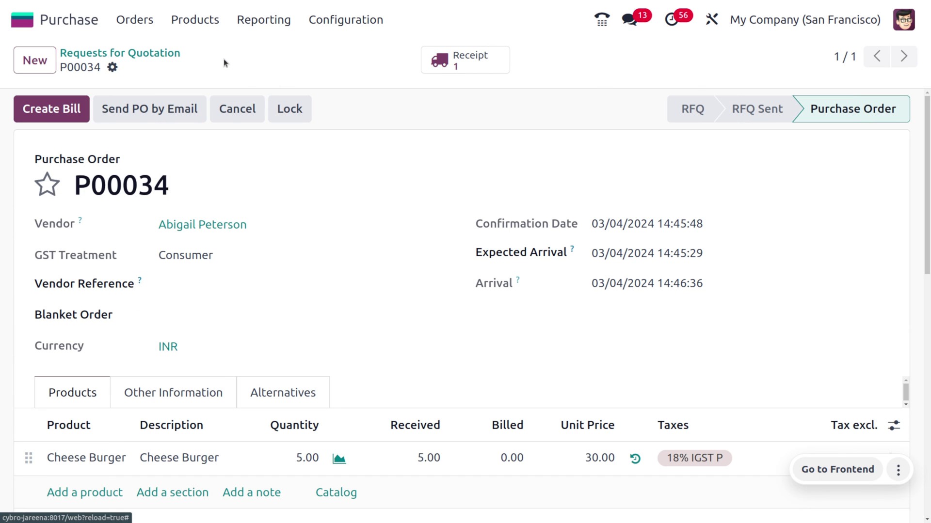
Create the Cheese Burger bill and post it as BILL/2024/03/0005 dated 03/04/2024
{"action": "left_click", "coordinate": [56, 110]}
{"action": "left_click", "coordinate": [56, 110]}
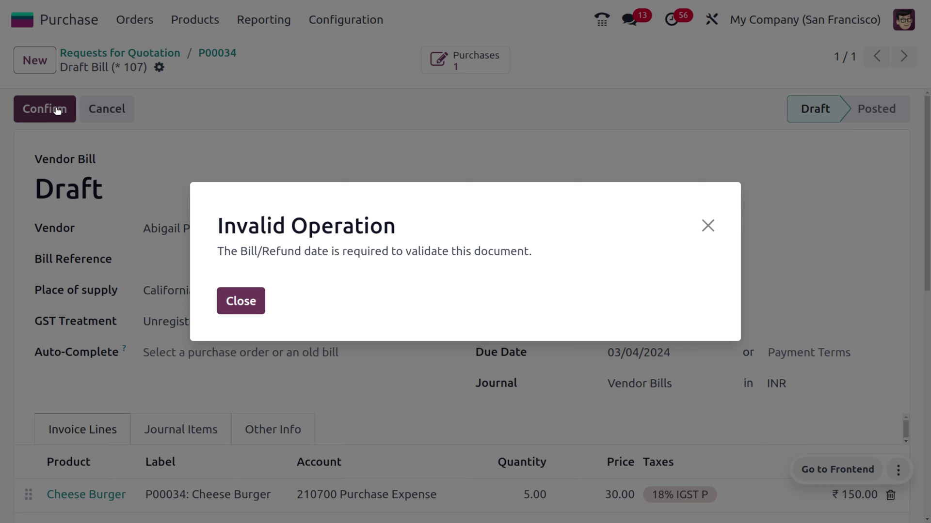
{"action": "left_click", "coordinate": [249, 312]}
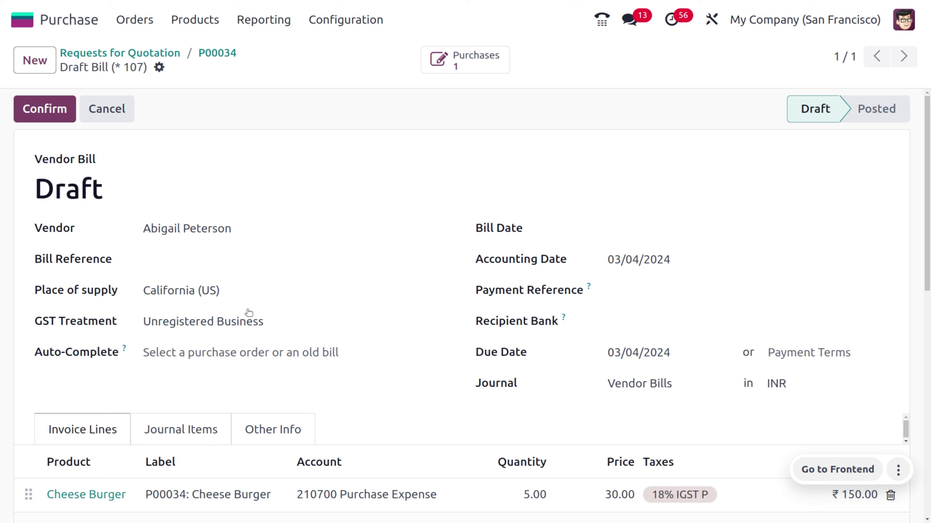
{"action": "left_click", "coordinate": [686, 239]}
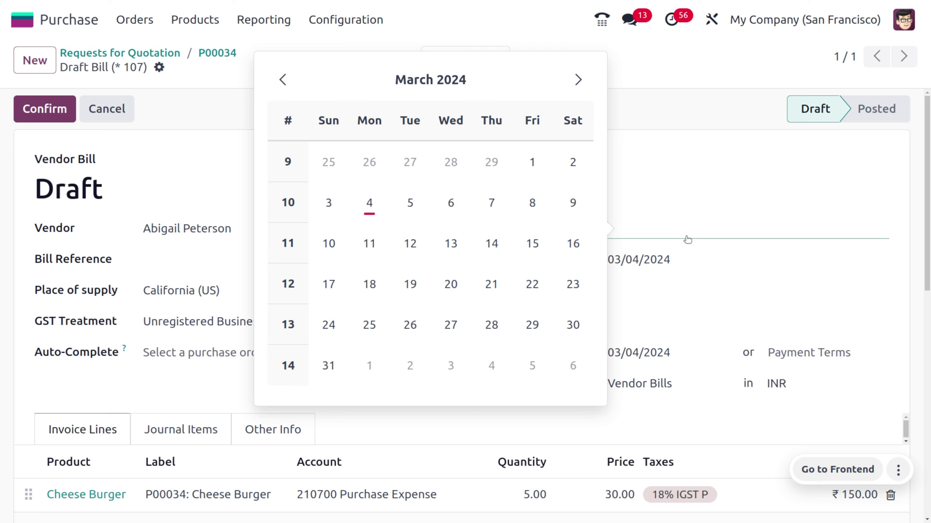
{"action": "left_click", "coordinate": [370, 203]}
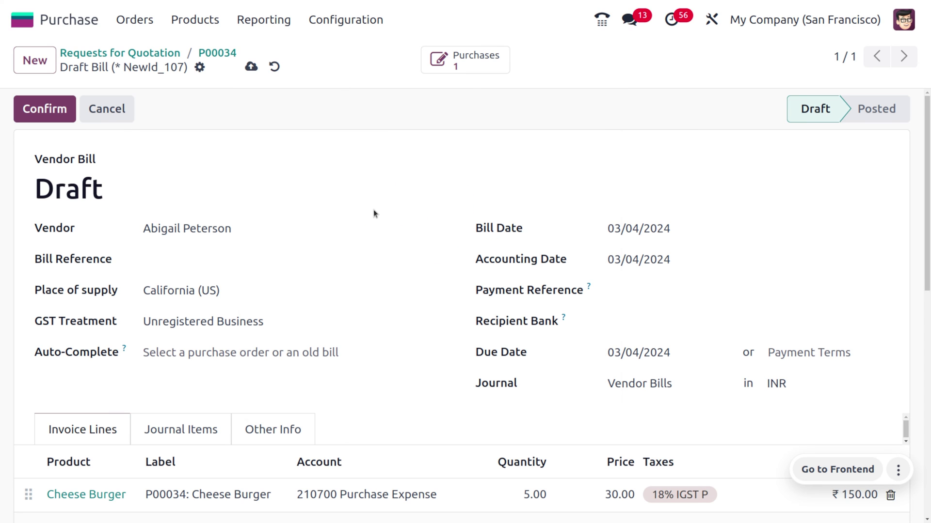
{"action": "left_click", "coordinate": [48, 109]}
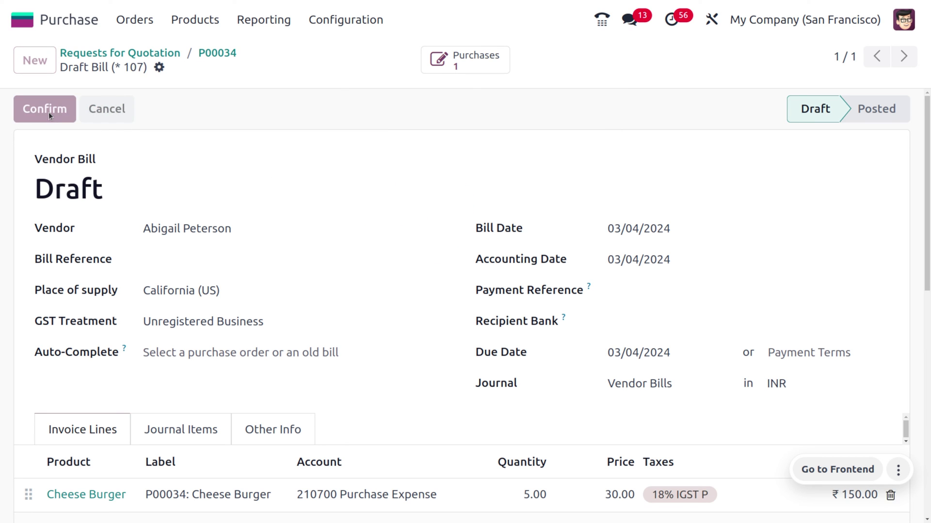
Register the ₹177.00 payment and go back to the Requests for Quotation list
{"action": "left_click", "coordinate": [50, 114]}
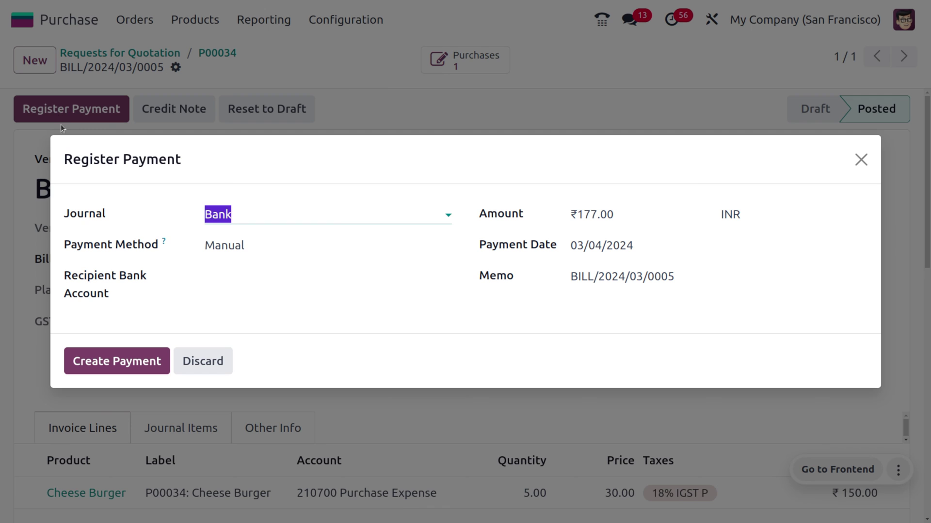
{"action": "left_click", "coordinate": [107, 369]}
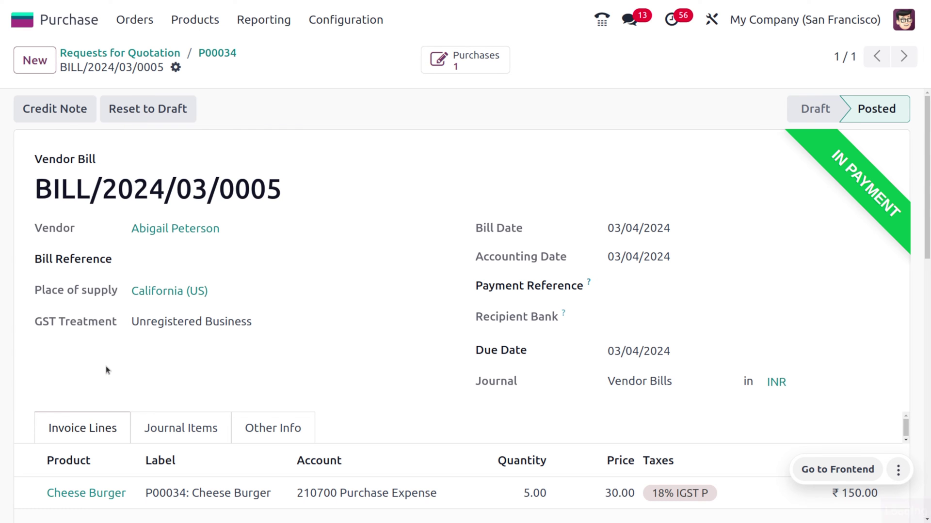
{"action": "left_click", "coordinate": [83, 56]}
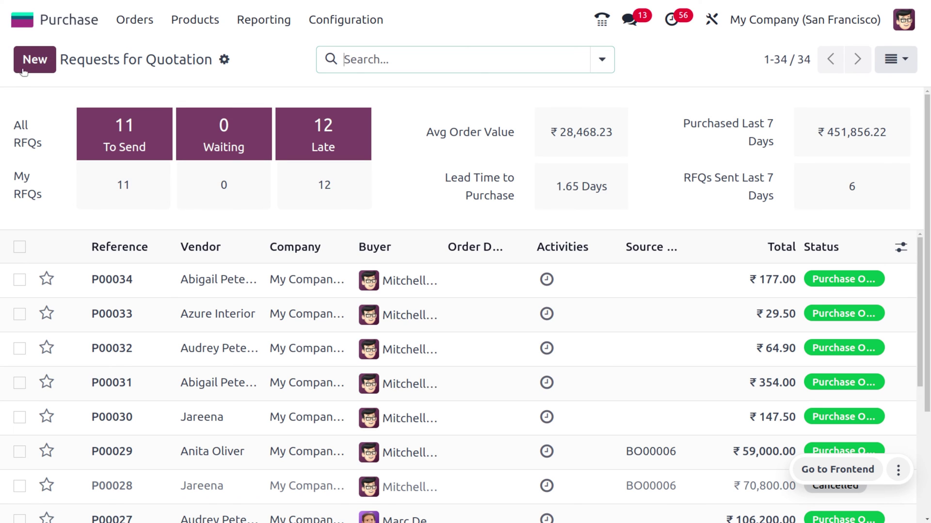
Start a new quotation with the chosen vendor and a Cheese Burger line at 30.00
{"action": "left_click", "coordinate": [54, 72]}
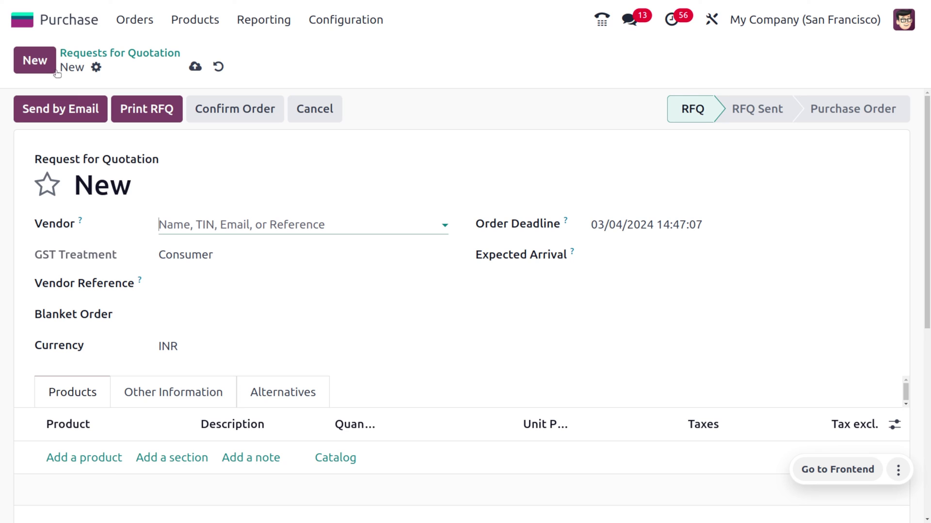
{"action": "left_click", "coordinate": [203, 225]}
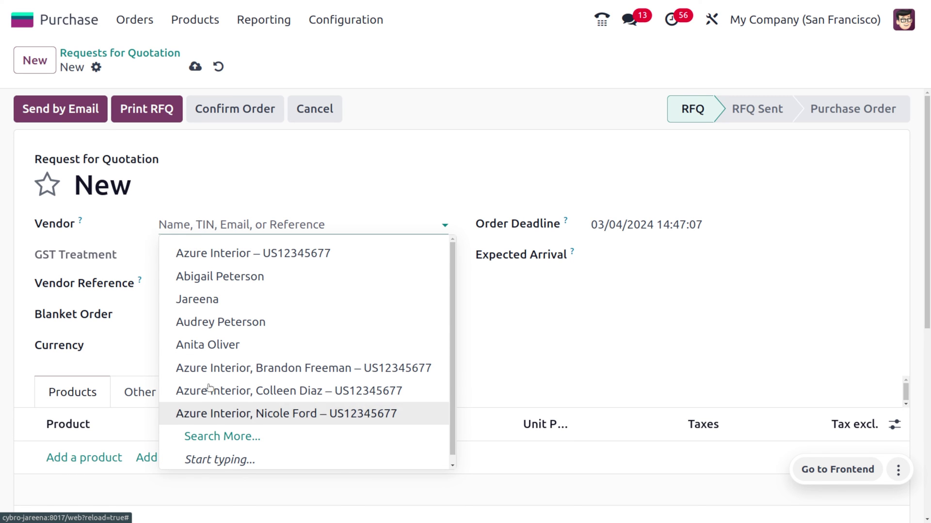
{"action": "left_click", "coordinate": [211, 356]}
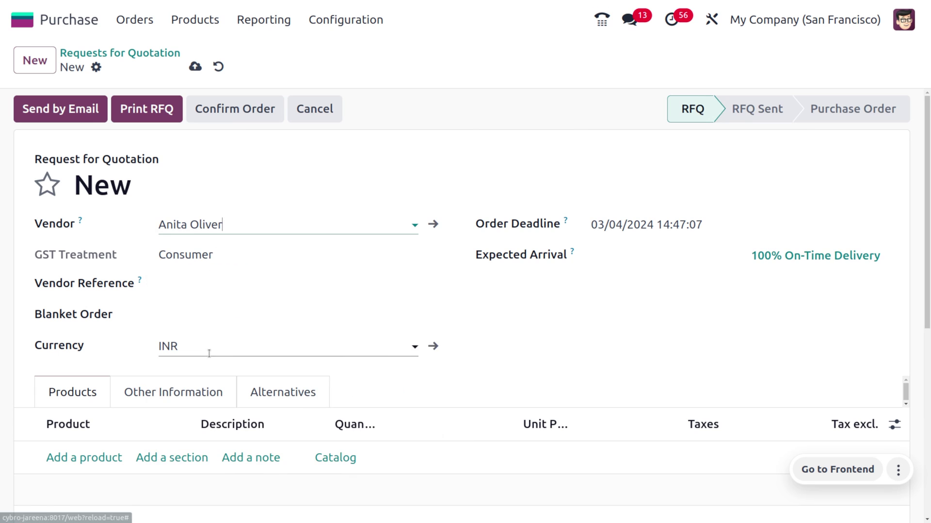
{"action": "left_click", "coordinate": [82, 458]}
{"action": "left_click", "coordinate": [83, 457]}
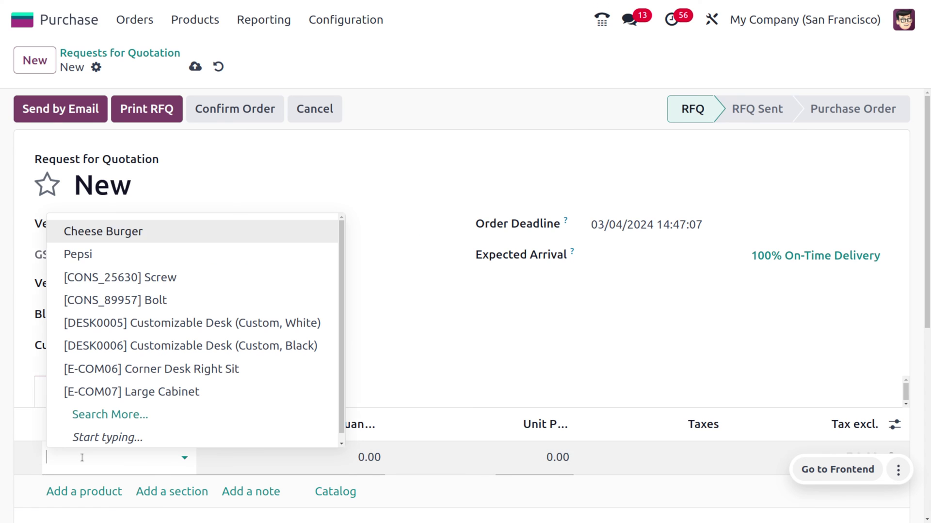
{"action": "left_click", "coordinate": [157, 231]}
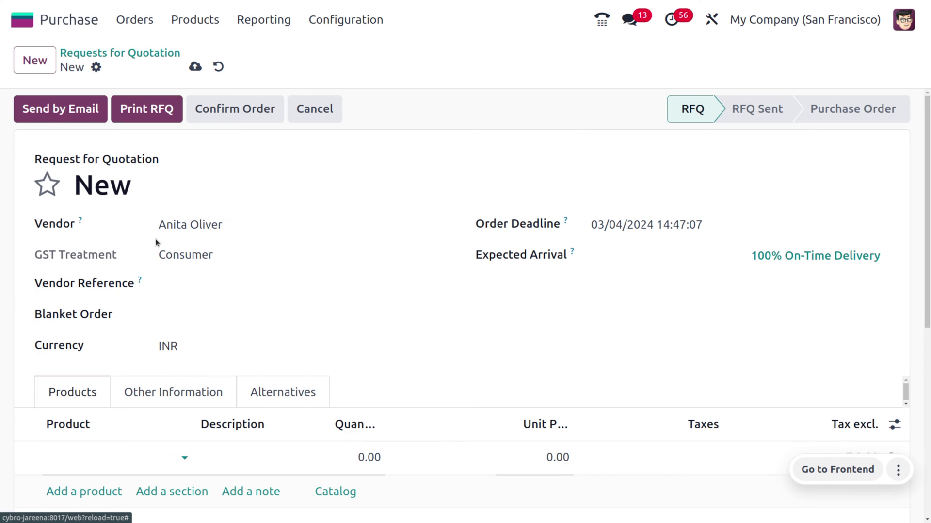
{"action": "left_click", "coordinate": [84, 511]}
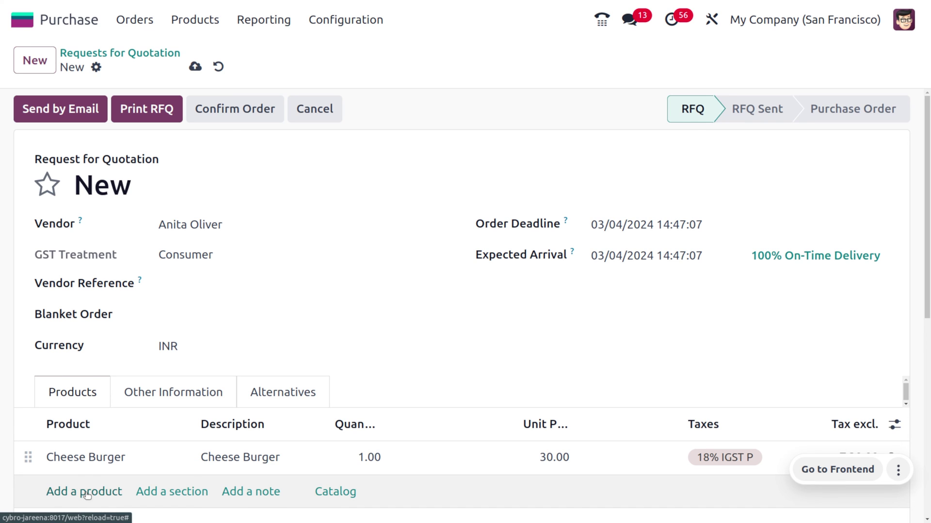
Add a Pepsi line at 25.00, save, and confirm P00035 as a purchase order
{"action": "left_click", "coordinate": [85, 494]}
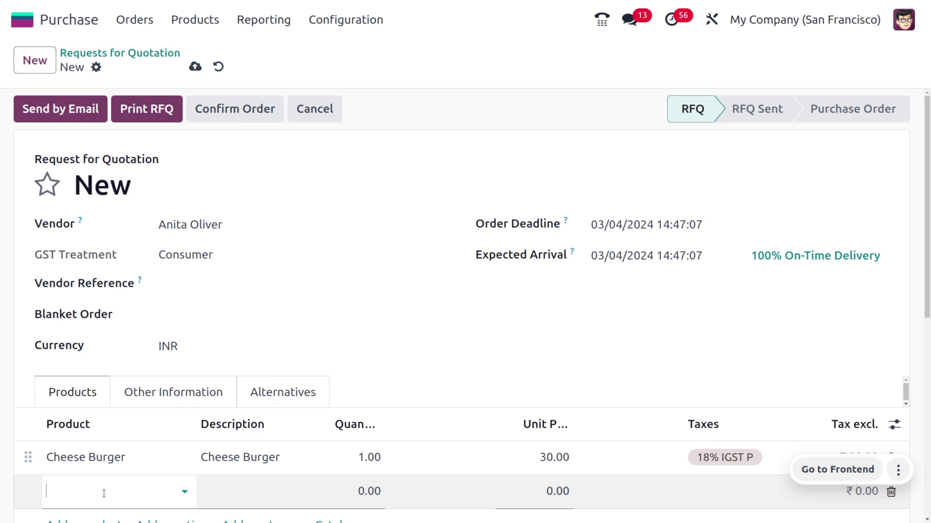
{"action": "left_click", "coordinate": [106, 488]}
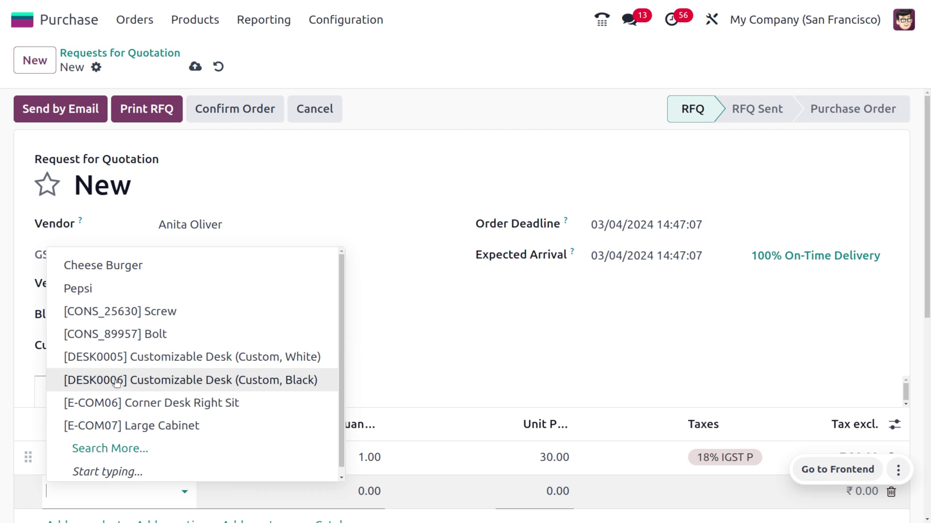
{"action": "left_click", "coordinate": [106, 290]}
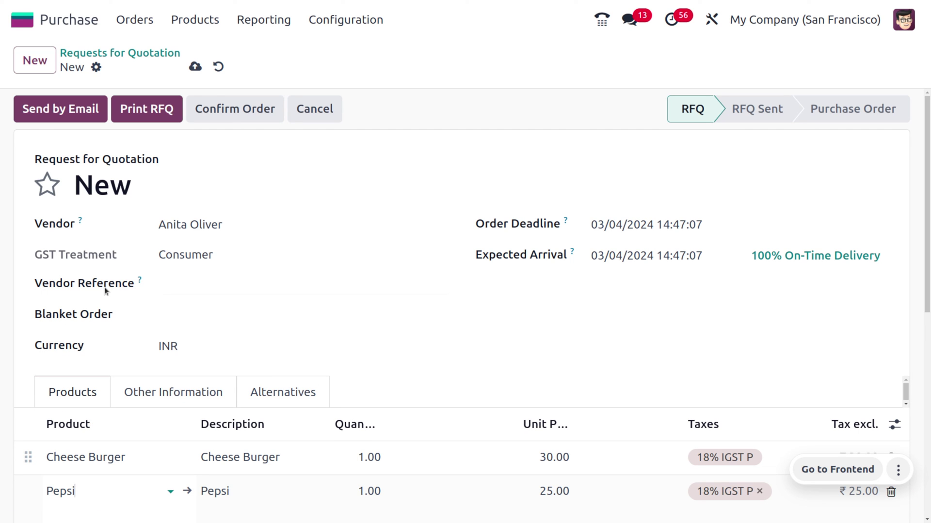
{"action": "left_click", "coordinate": [194, 67]}
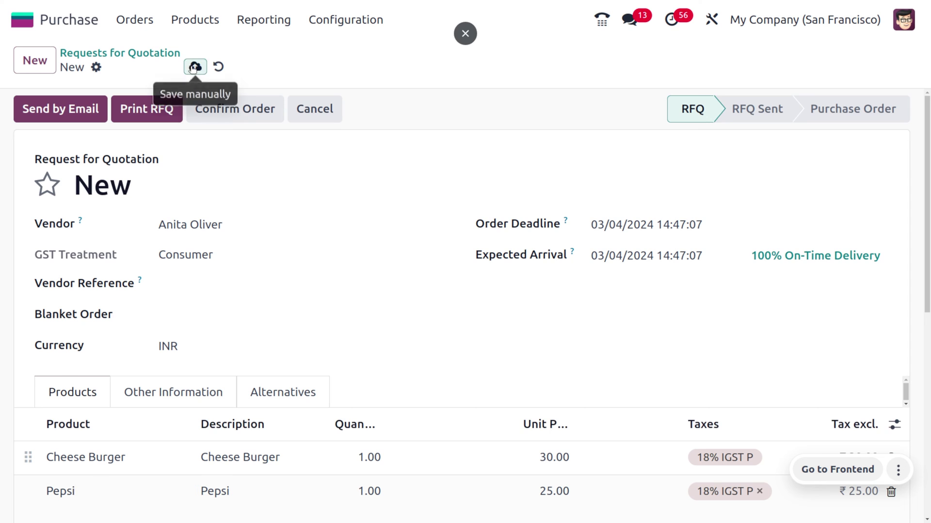
{"action": "left_click", "coordinate": [227, 110]}
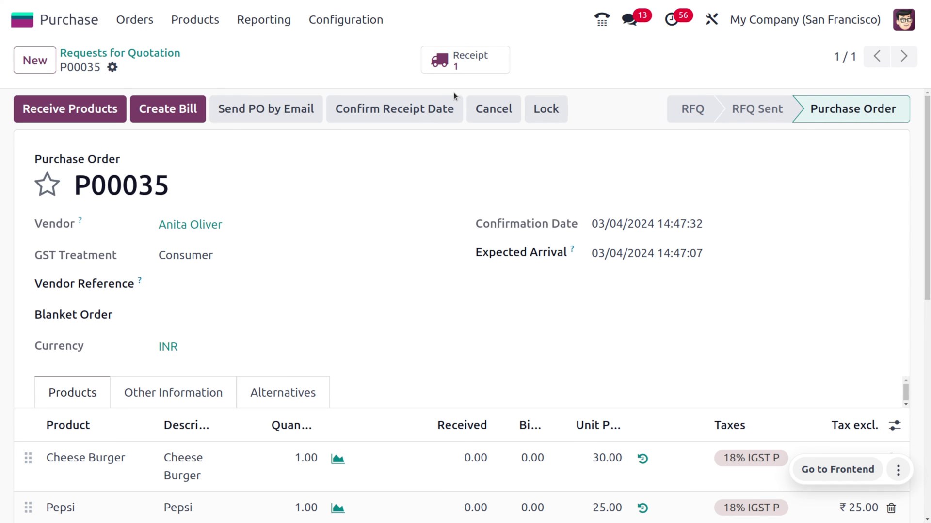
Create and post the Pepsi vendor bill from P00035 with bill date 03/04/2024
{"action": "left_click", "coordinate": [152, 119]}
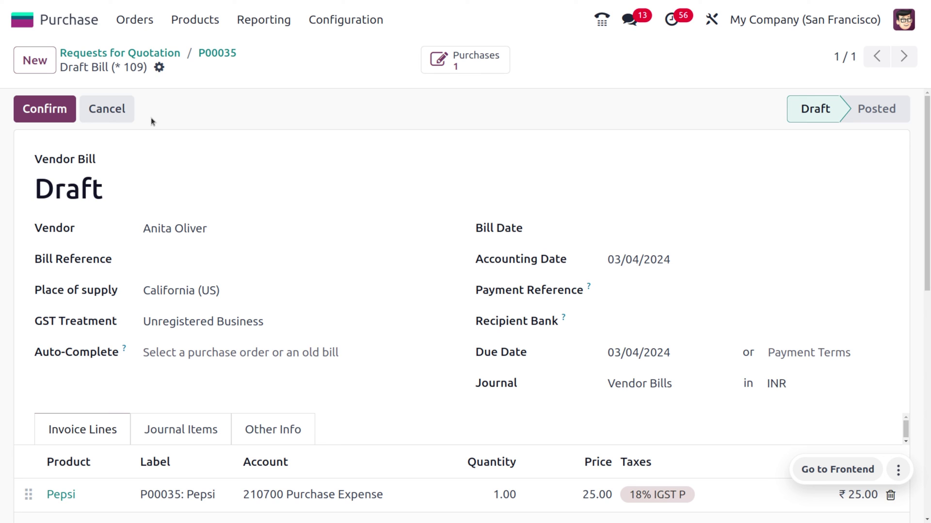
{"action": "left_click", "coordinate": [46, 113]}
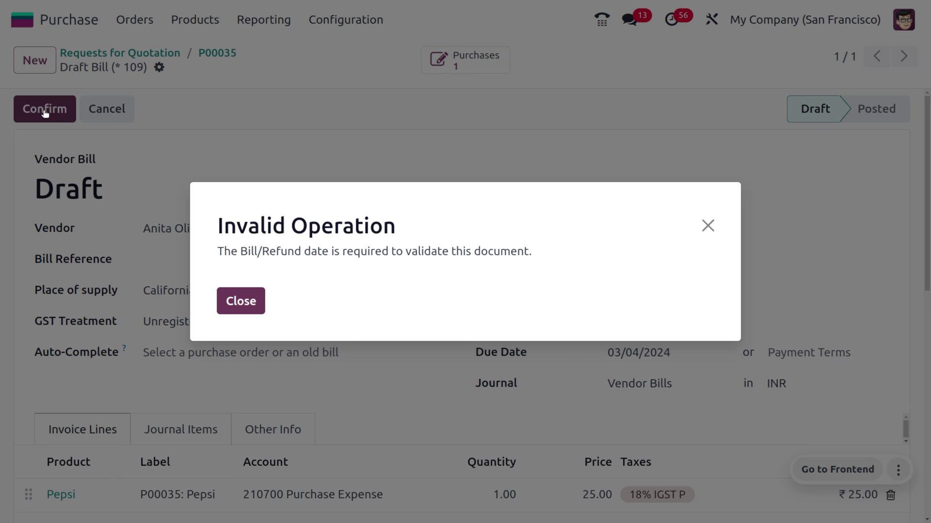
{"action": "left_click", "coordinate": [226, 304]}
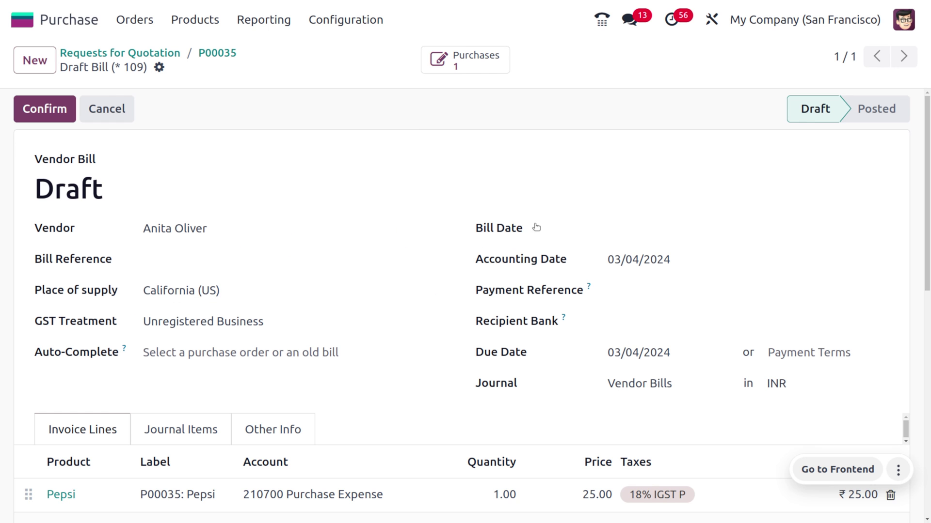
{"action": "left_click", "coordinate": [664, 225]}
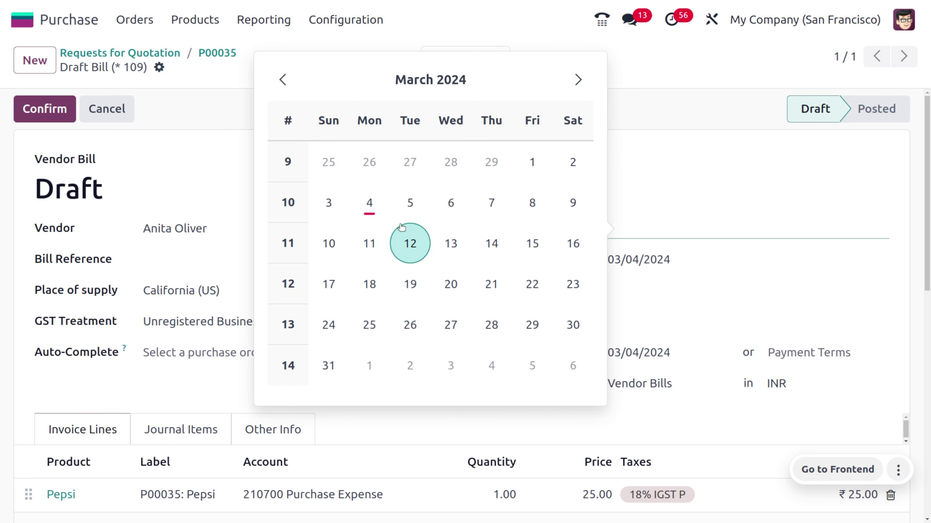
{"action": "left_click", "coordinate": [369, 206]}
{"action": "left_click", "coordinate": [42, 110]}
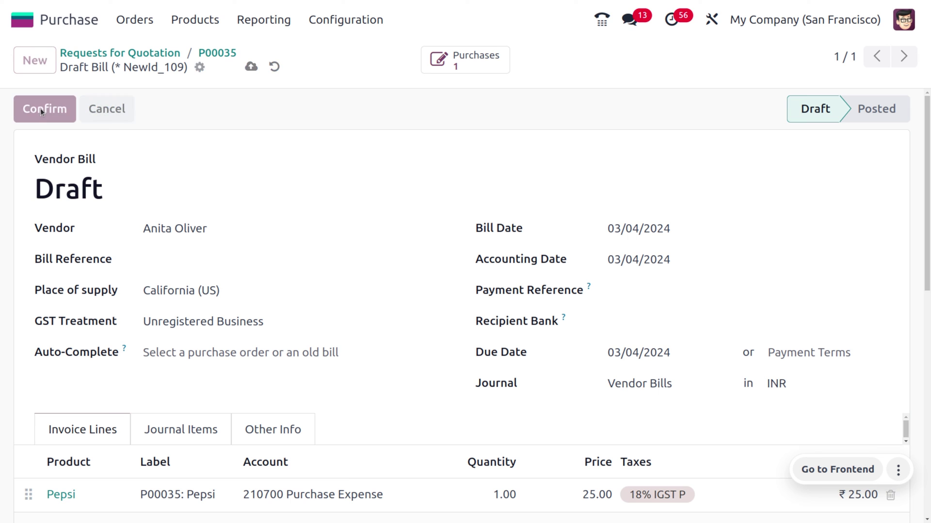
Register the ₹29.50 payment for bill BILL/2024/03/0006 and return to P00035
{"action": "left_click", "coordinate": [69, 109]}
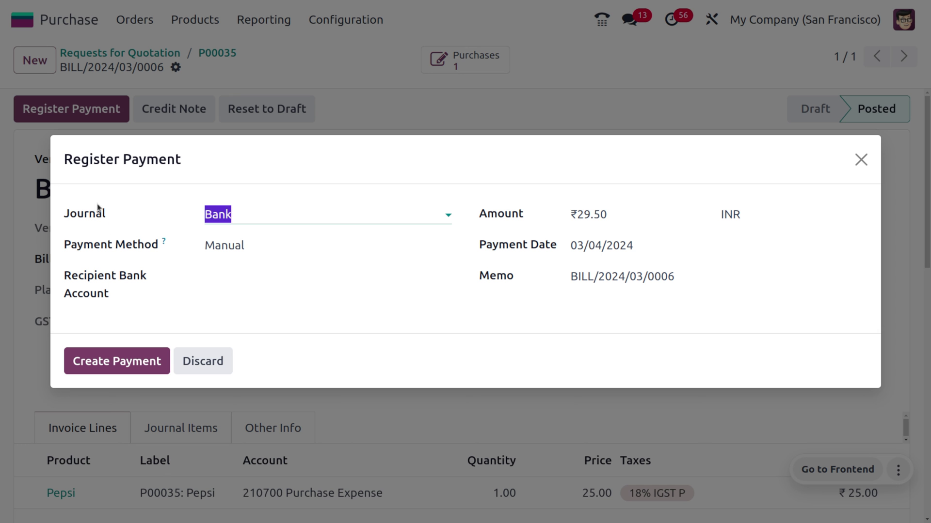
{"action": "left_click", "coordinate": [112, 363]}
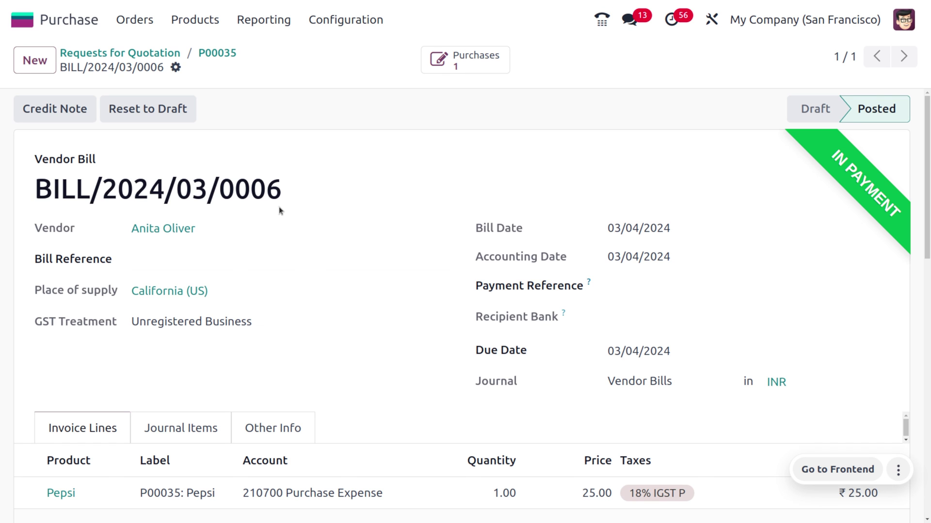
{"action": "left_click", "coordinate": [218, 55]}
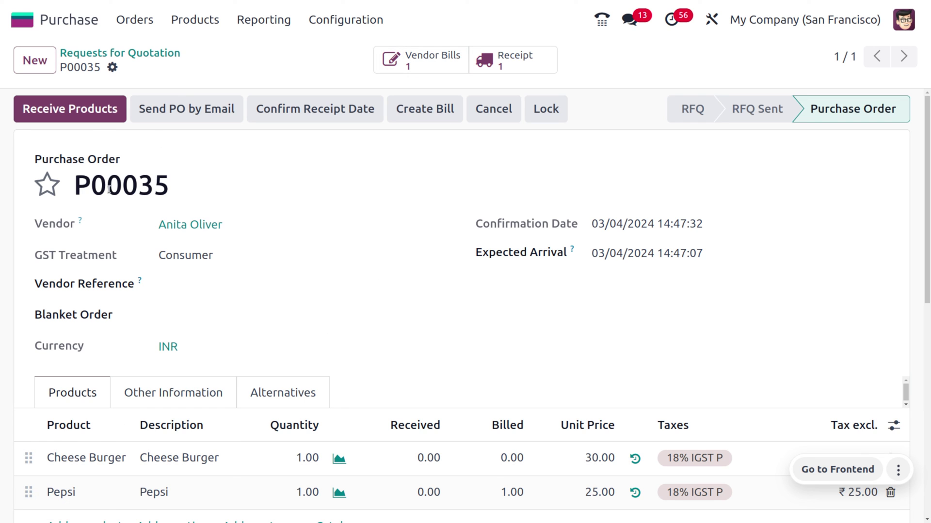
Validate receipt WH/IN/00021 for 1.00 Cheese Burger and 1.00 Pepsi, then return to P00035
{"action": "left_click", "coordinate": [90, 120]}
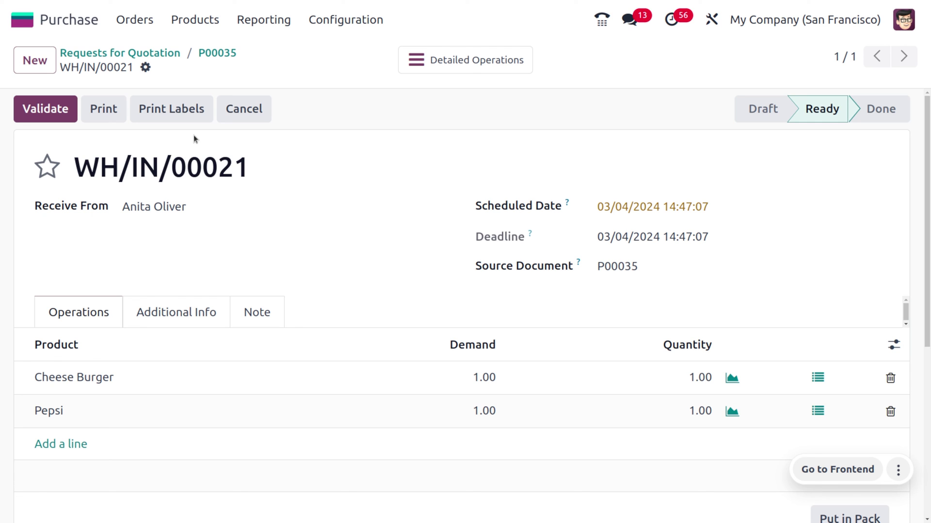
{"action": "left_click", "coordinate": [56, 111]}
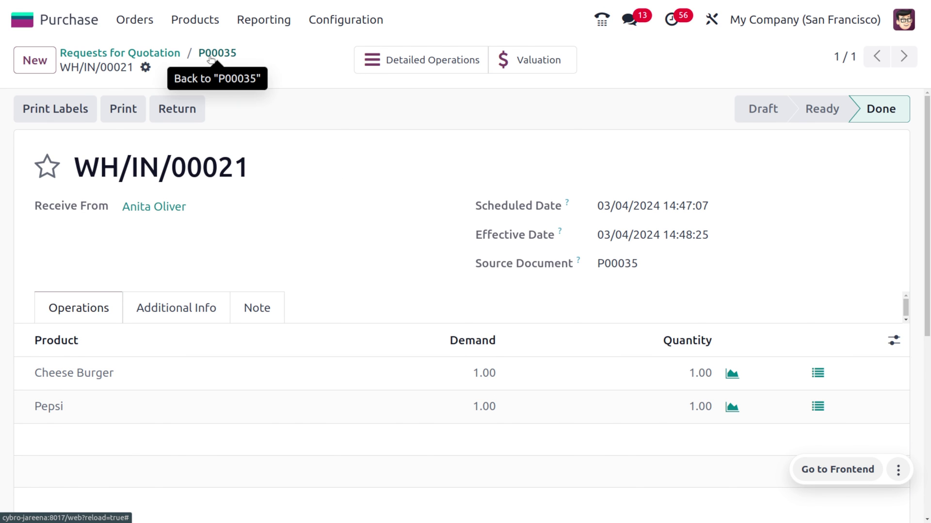
{"action": "left_click", "coordinate": [209, 57]}
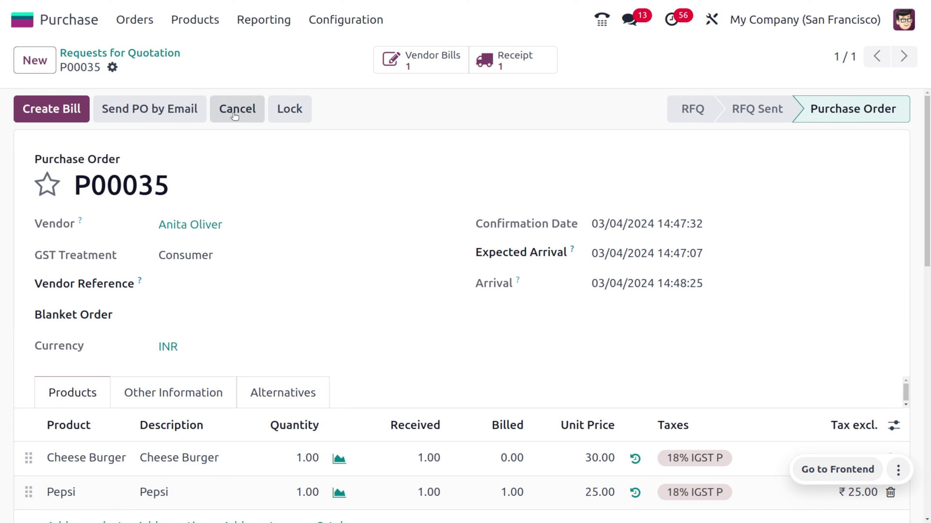
Post Cheese Burger bill BILL/2024/03/0007 dated 03/04/2024 and record its ₹35.40 payment
{"action": "left_click", "coordinate": [62, 108]}
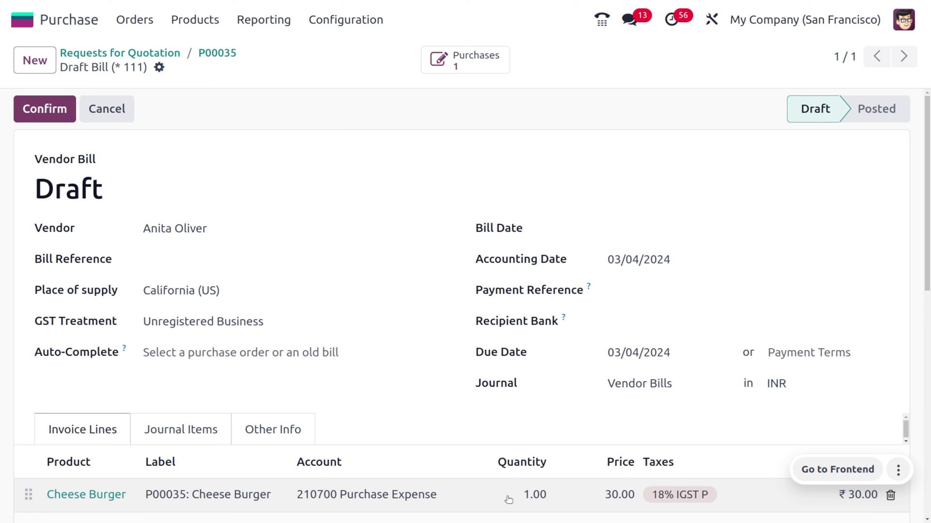
{"action": "left_click", "coordinate": [43, 115]}
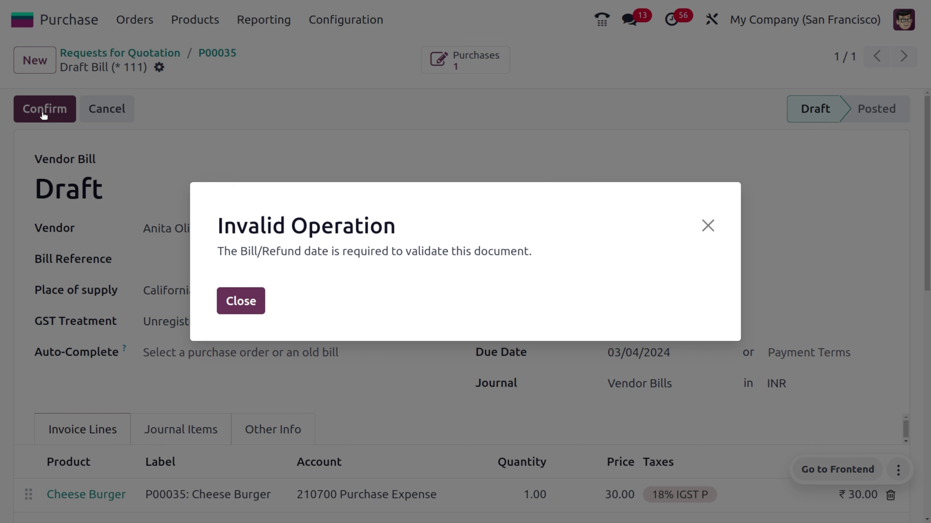
{"action": "left_click", "coordinate": [229, 302]}
{"action": "left_click", "coordinate": [626, 240]}
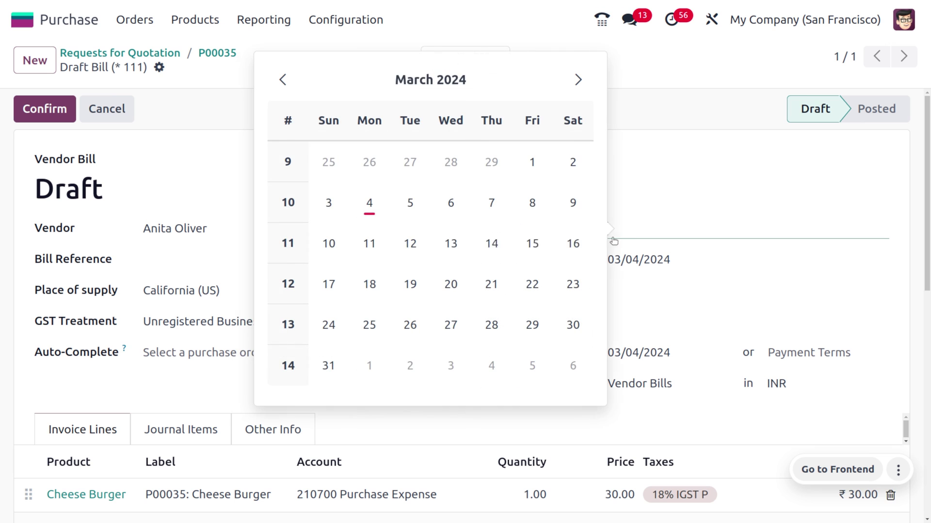
{"action": "left_click", "coordinate": [369, 202]}
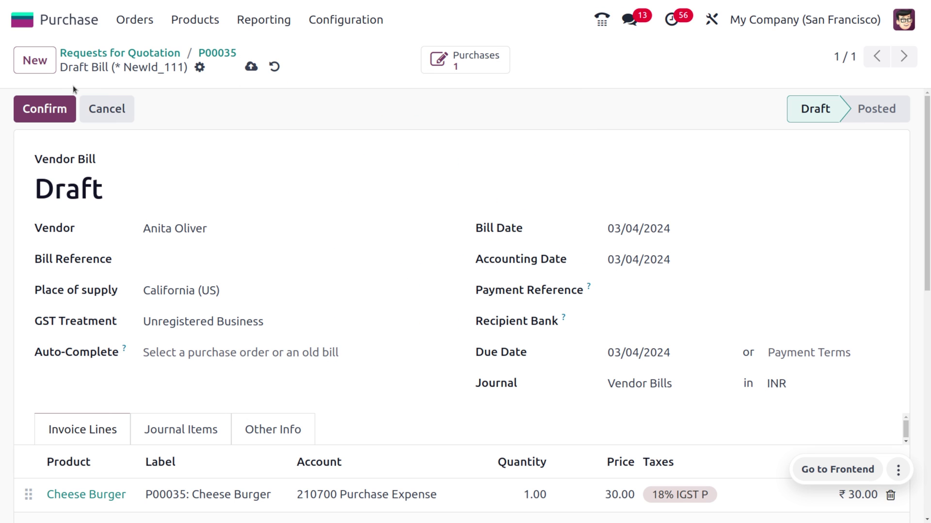
{"action": "left_click", "coordinate": [47, 107]}
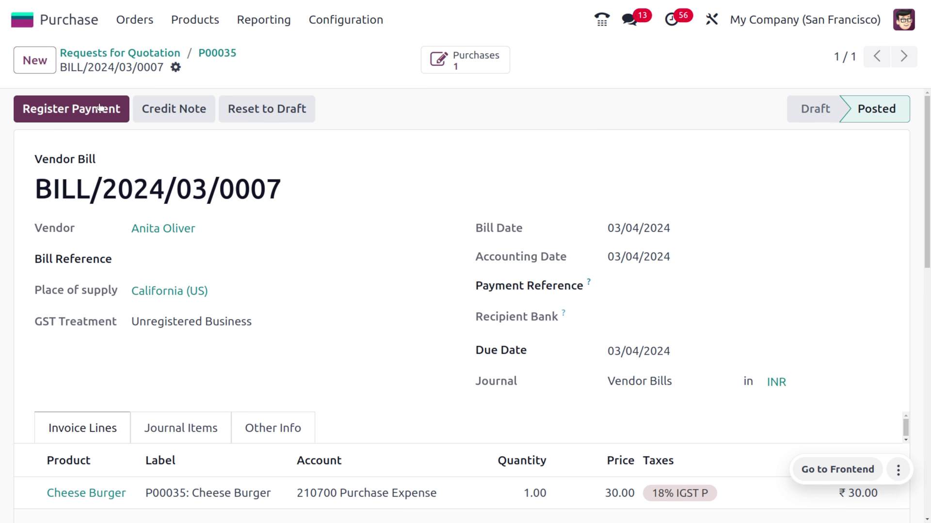
{"action": "left_click", "coordinate": [74, 107]}
{"action": "left_click", "coordinate": [124, 363]}
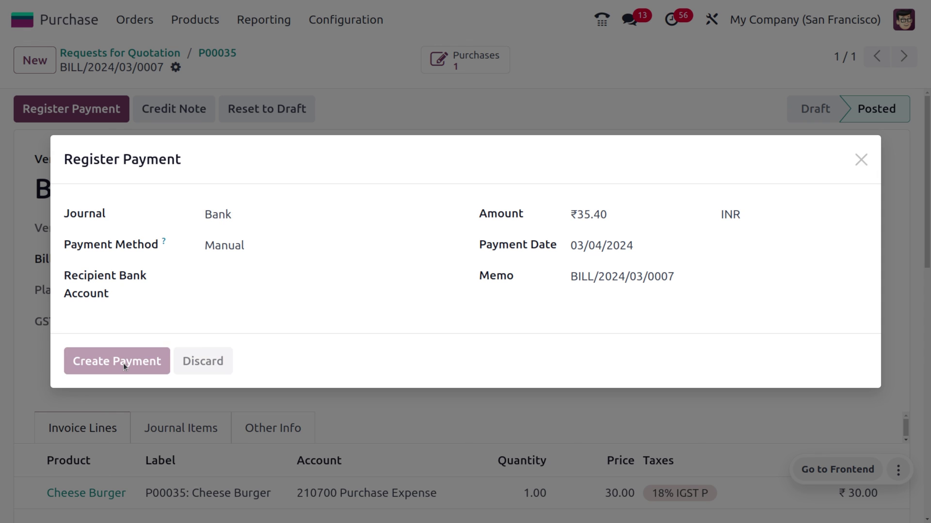